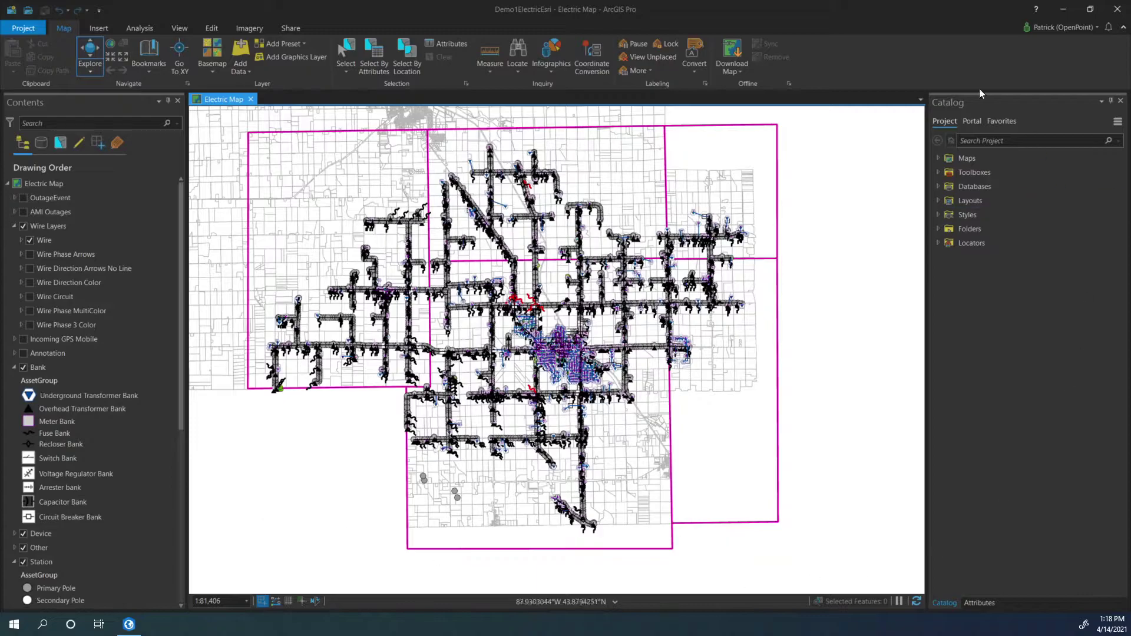
- Save the current full network view as a new bookmark named 'Test Bookmark'
{"action": "left_click", "coordinate": [155, 72]}
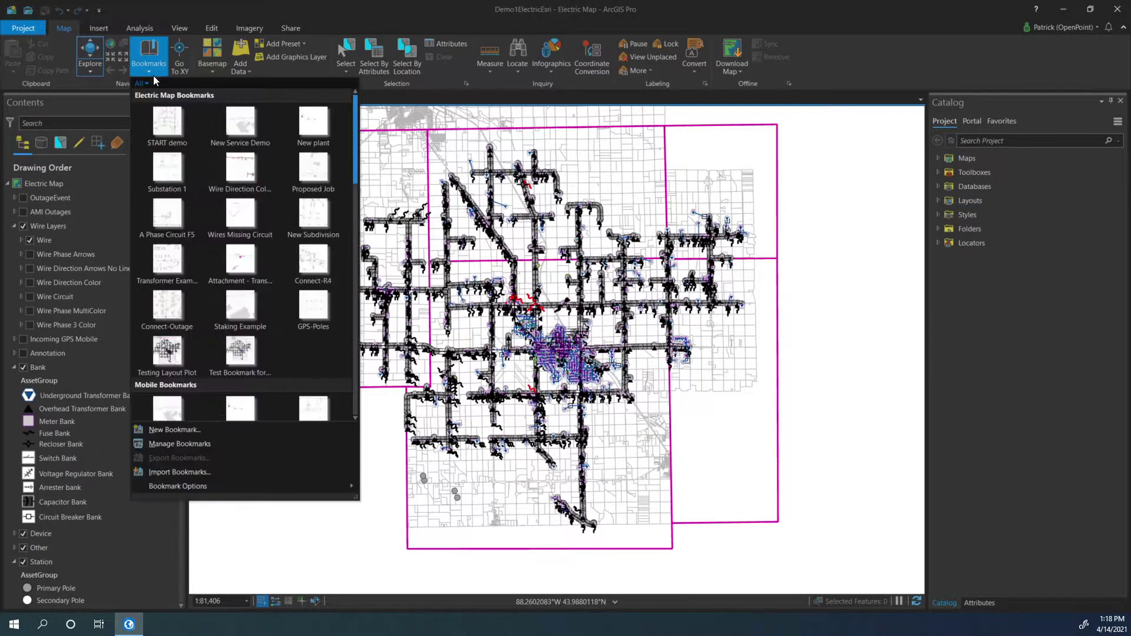
{"action": "left_click", "coordinate": [199, 445]}
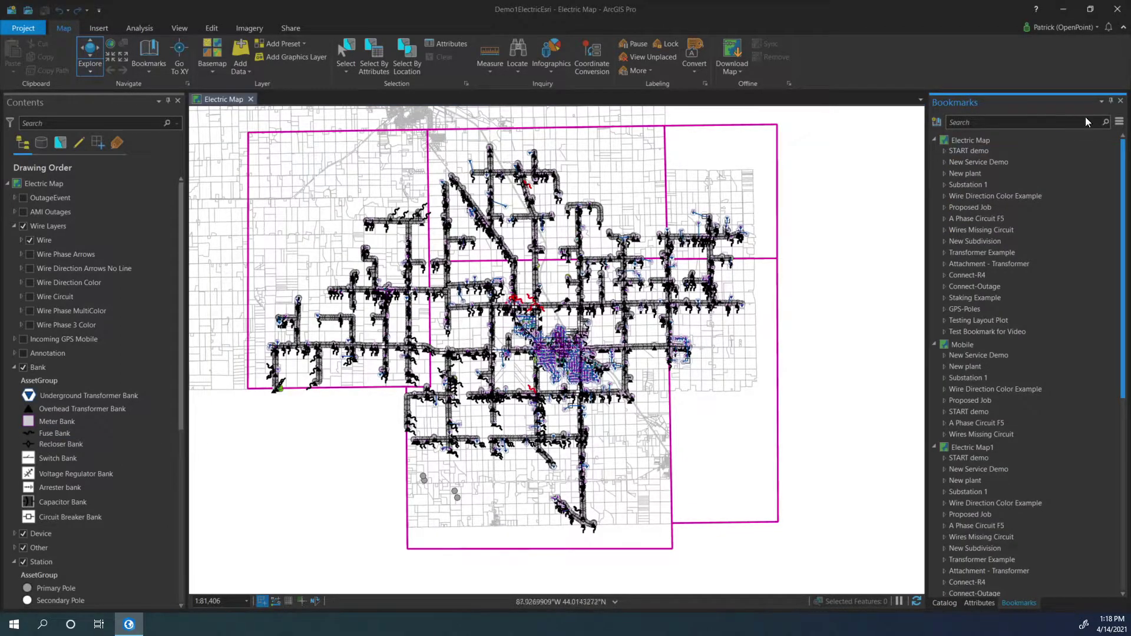
{"action": "left_click", "coordinate": [1120, 101]}
{"action": "left_click", "coordinate": [148, 56]}
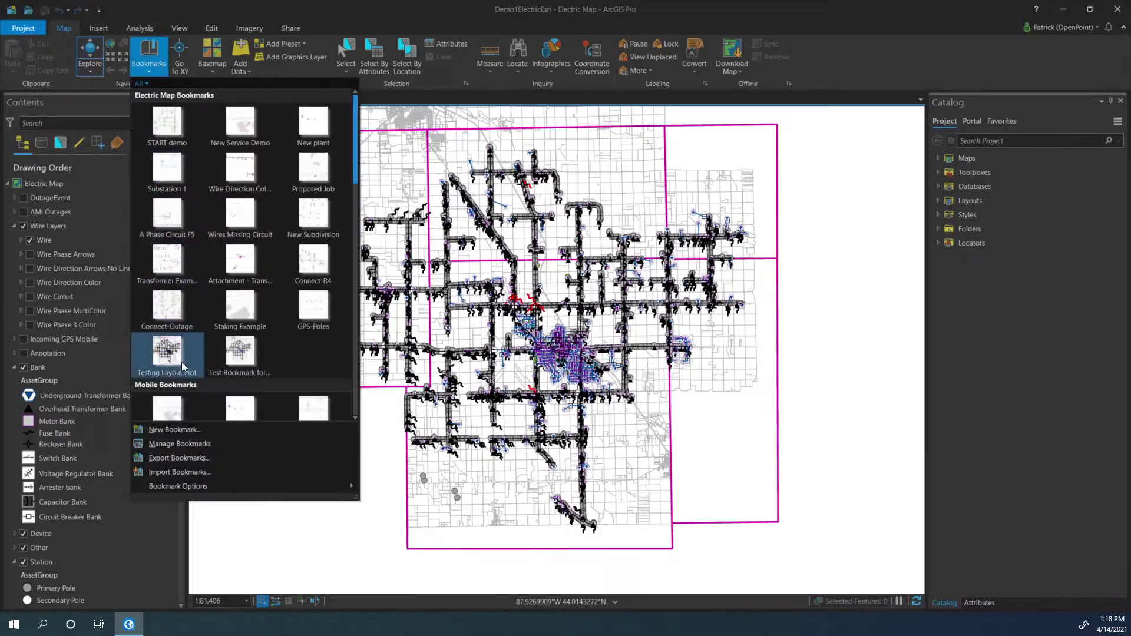
{"action": "left_click", "coordinate": [186, 430]}
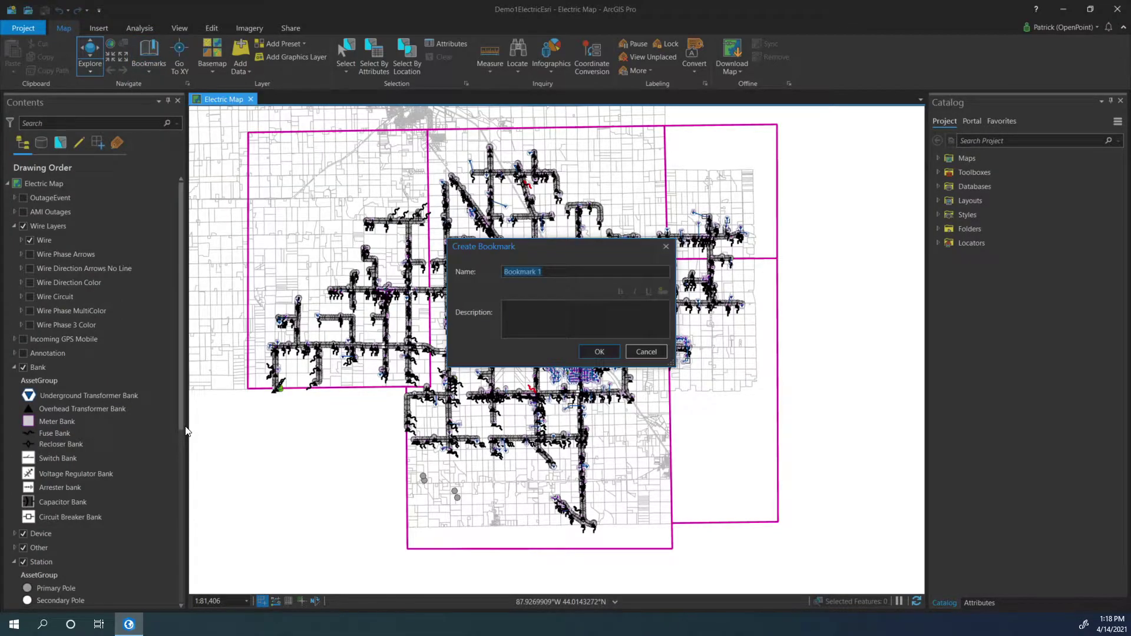
{"action": "type", "text": "Test Bookmark"}
{"action": "key", "text": "Return"}
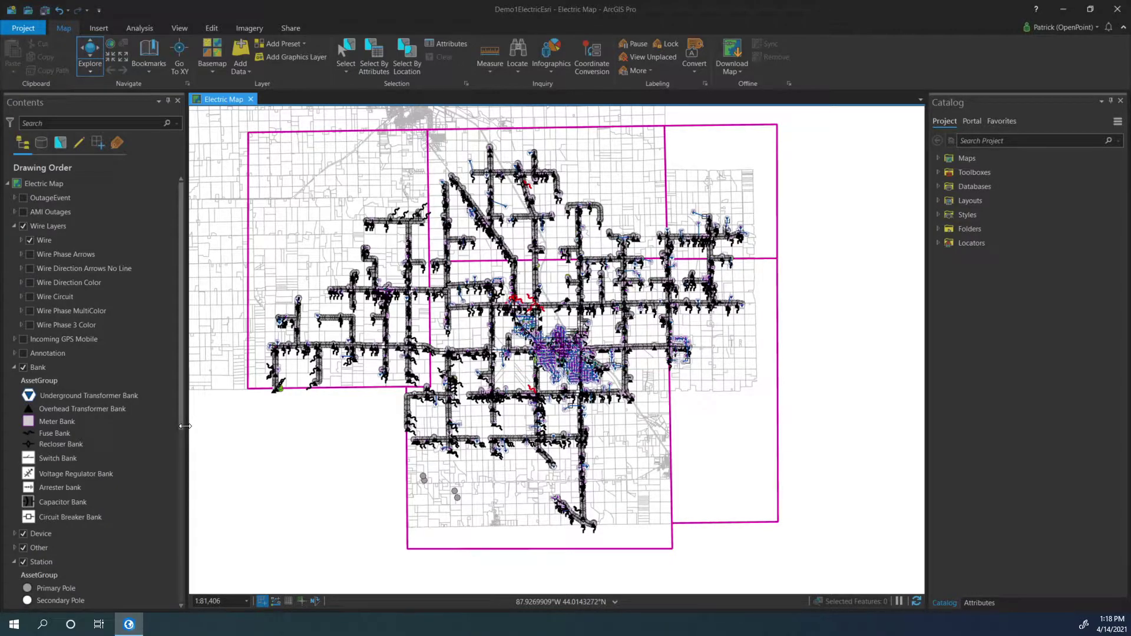
- Zoom to Test Bookmark near Wisconsin Av, then return the map to the full service area
{"action": "left_click", "coordinate": [148, 56]}
{"action": "scroll", "coordinate": [255, 324], "scroll_direction": "down", "scroll_amount": 2}
{"action": "left_click", "coordinate": [318, 319]}
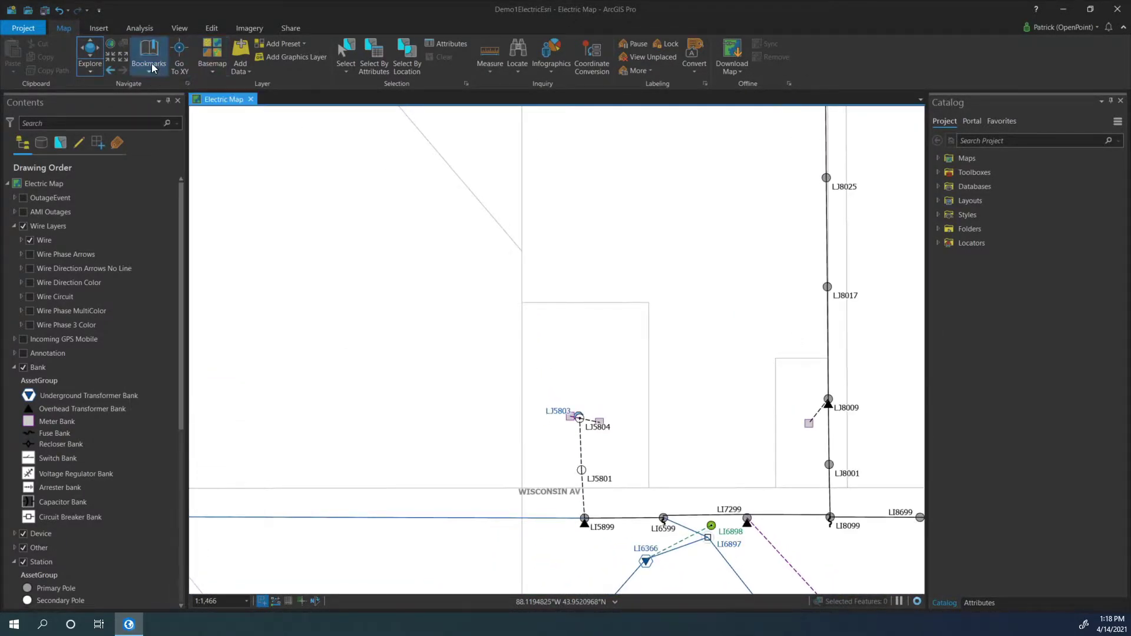
{"action": "left_click", "coordinate": [152, 68]}
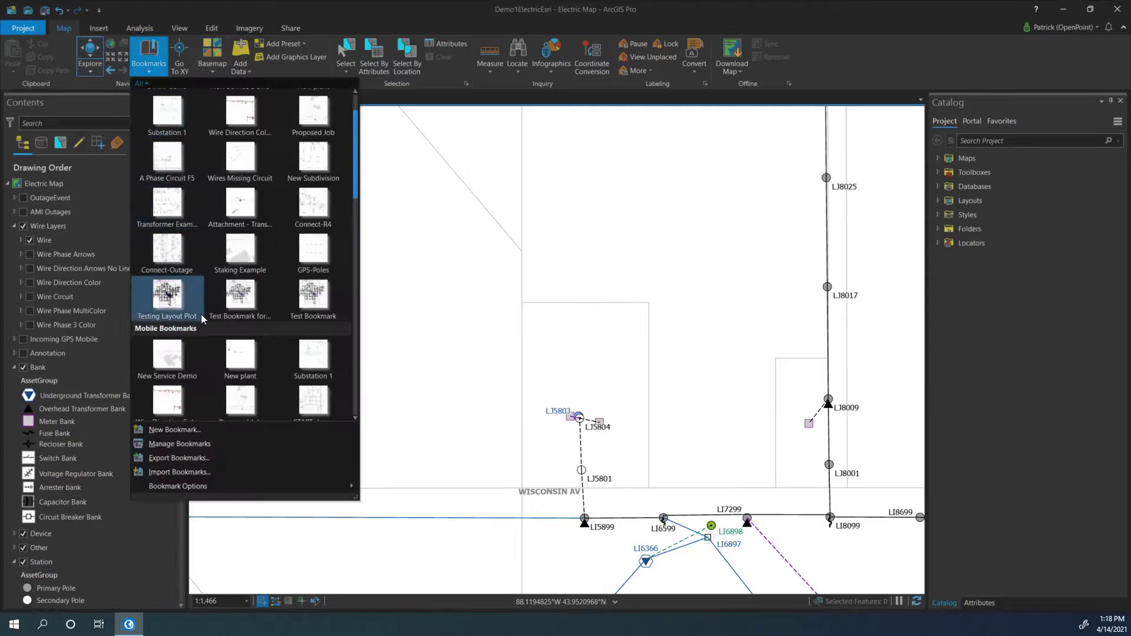
{"action": "left_click", "coordinate": [297, 314]}
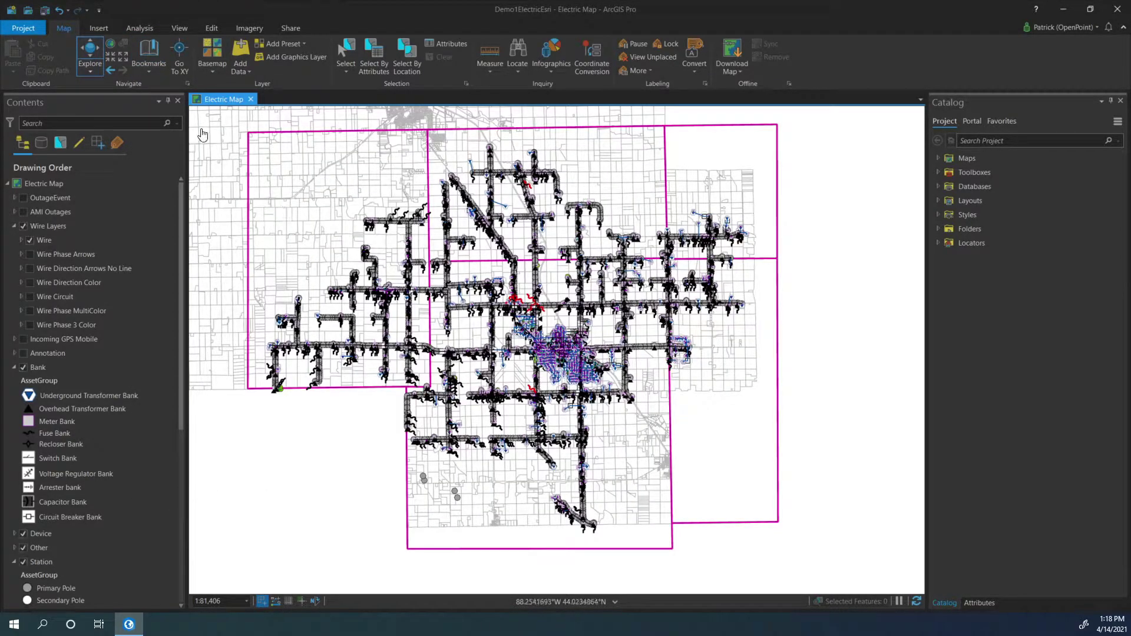
- Define a new layout with a custom page 200 in wide by 200 in high
{"action": "left_click", "coordinate": [99, 29]}
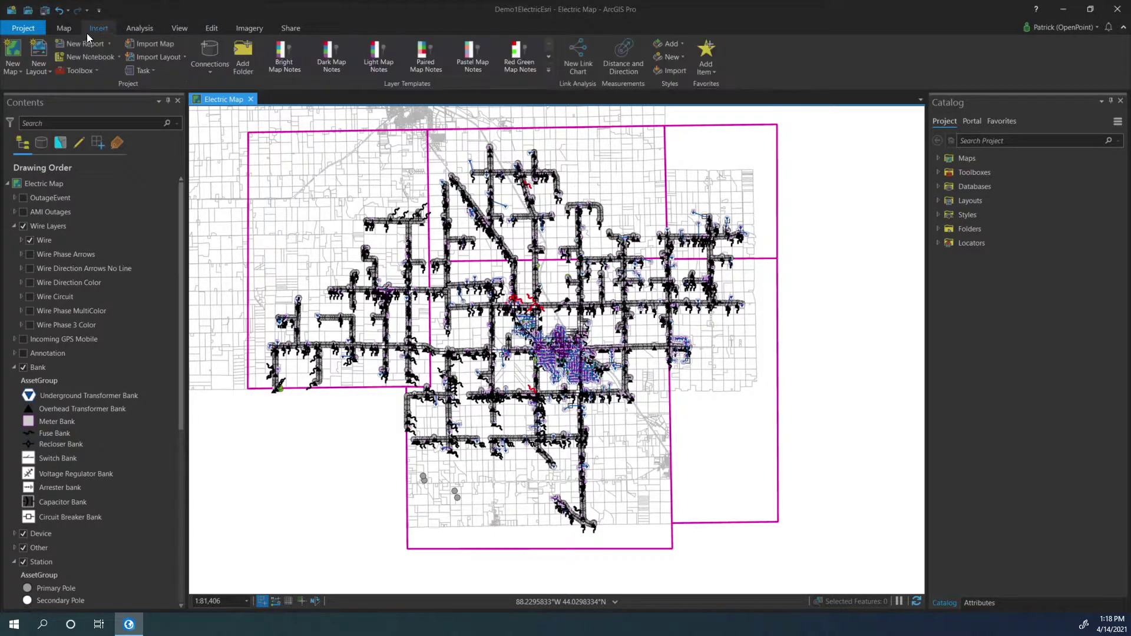
{"action": "left_click", "coordinate": [36, 71]}
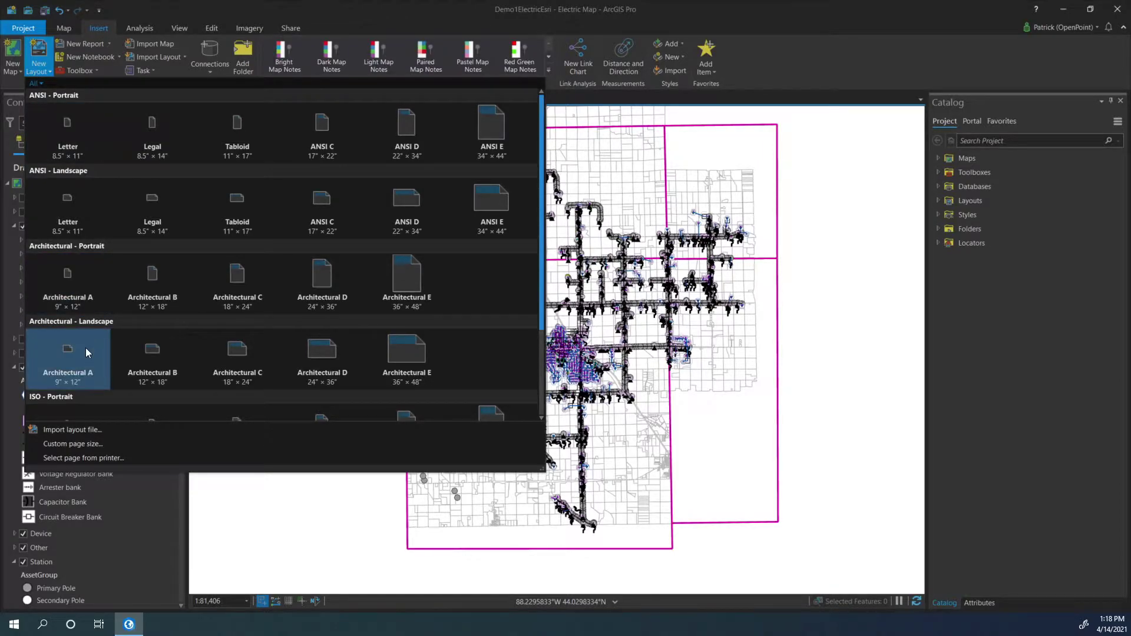
{"action": "left_click", "coordinate": [80, 444]}
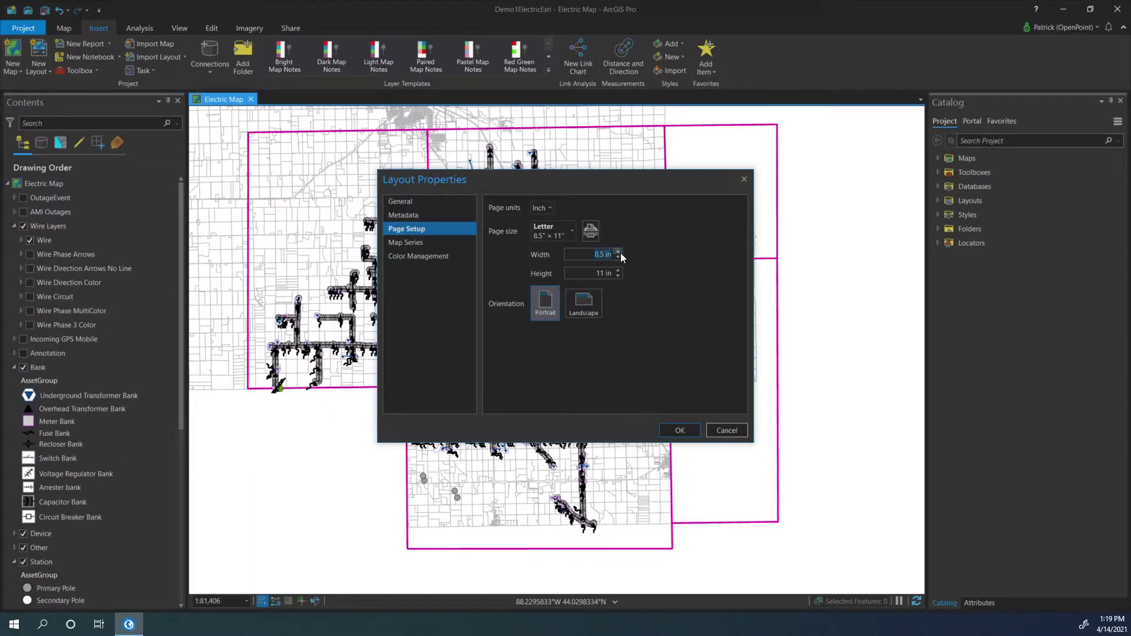
{"action": "key", "text": "Tab"}
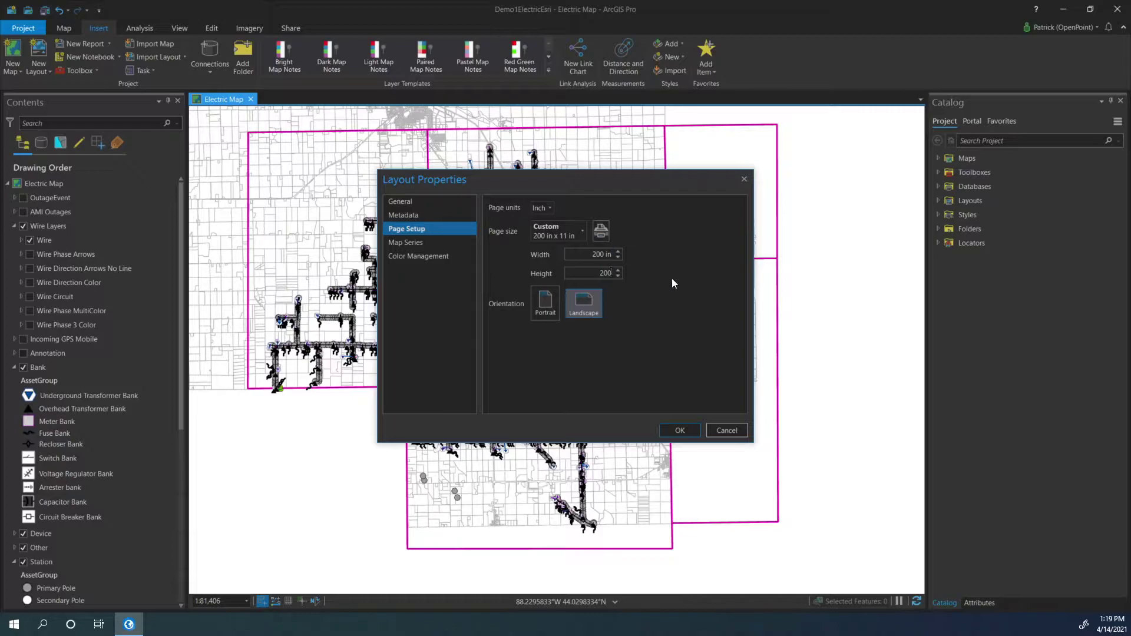
- Create the 200 by 200 inch Layout2 and pick the Test Bookmark extent for a map frame
{"action": "left_click", "coordinate": [681, 430]}
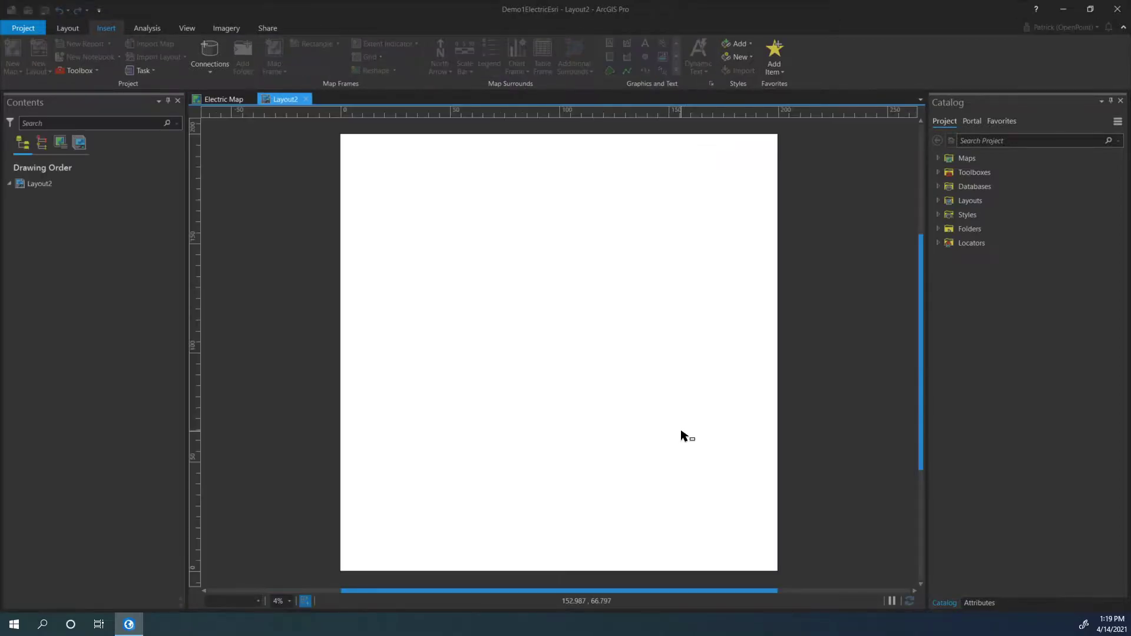
{"action": "left_click", "coordinate": [81, 27]}
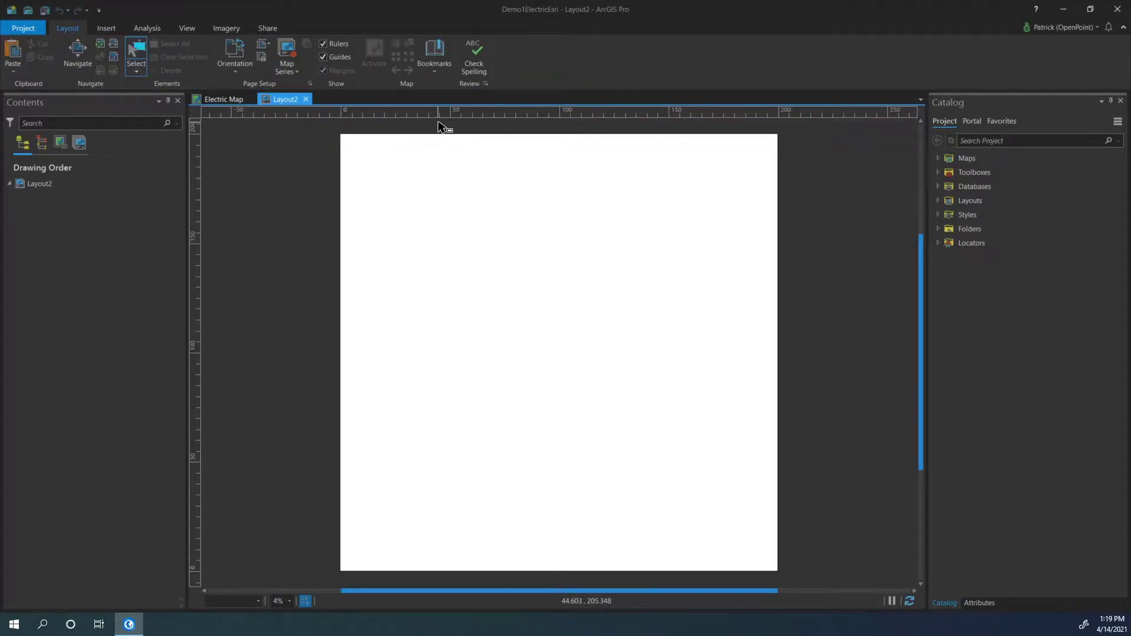
{"action": "left_click", "coordinate": [106, 29]}
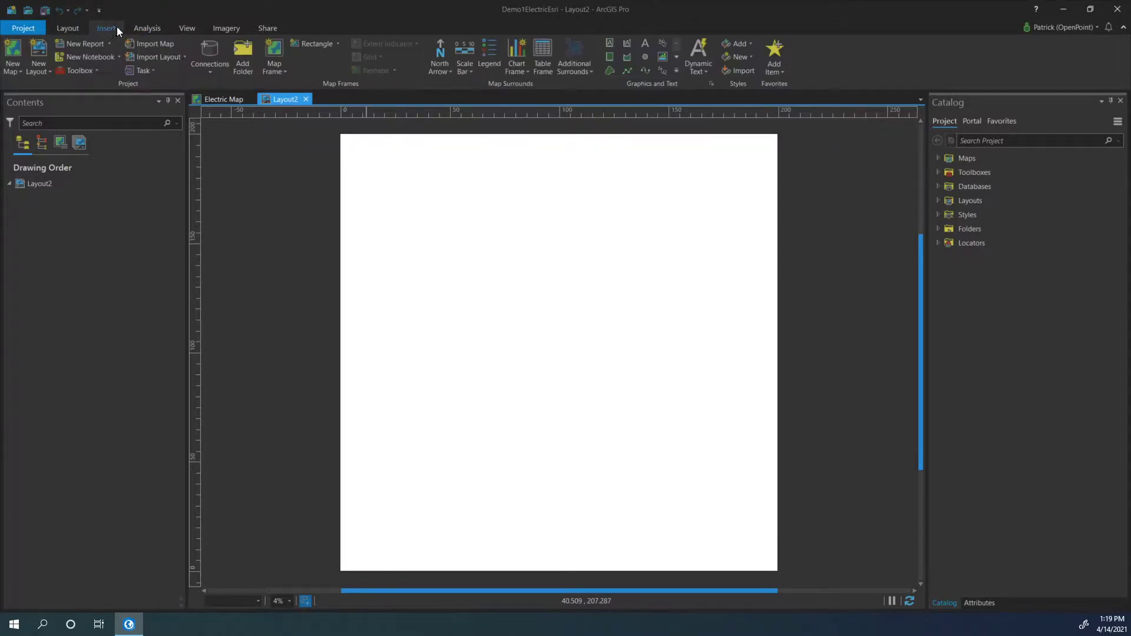
{"action": "left_click", "coordinate": [273, 72]}
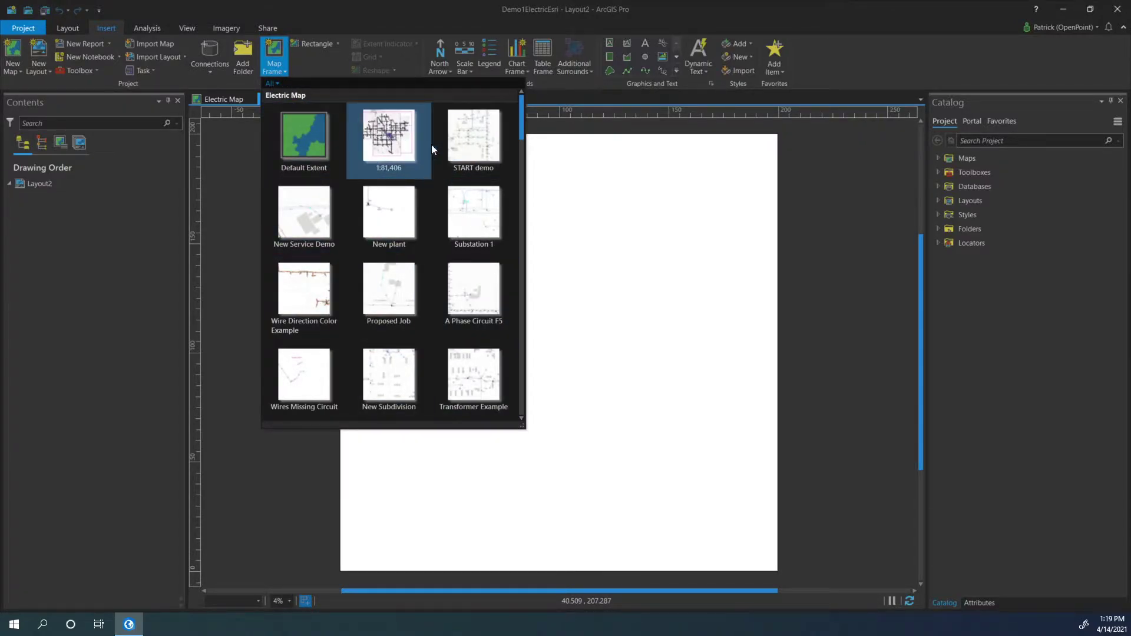
{"action": "scroll", "coordinate": [429, 143], "scroll_direction": "down", "scroll_amount": 1}
{"action": "scroll", "coordinate": [429, 154], "scroll_direction": "down", "scroll_amount": 10}
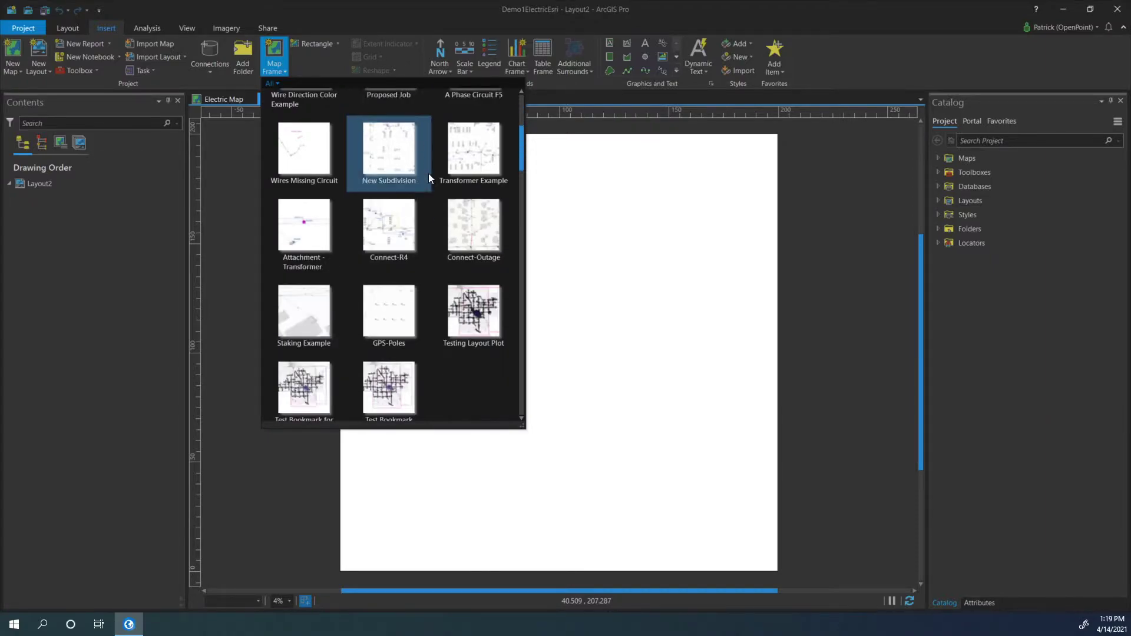
{"action": "left_click", "coordinate": [389, 303]}
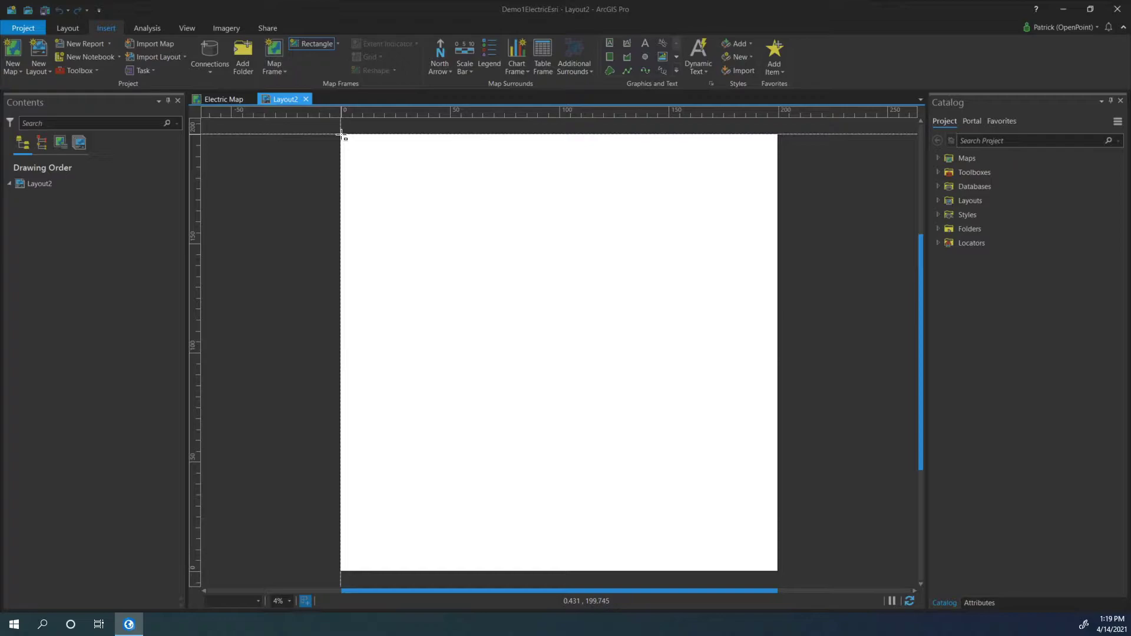
- Draw the map frame across the whole Layout2 page and zoom out to show the entire network
{"action": "left_click_drag", "start_coordinate": [341, 134], "coordinate": [778, 569]}
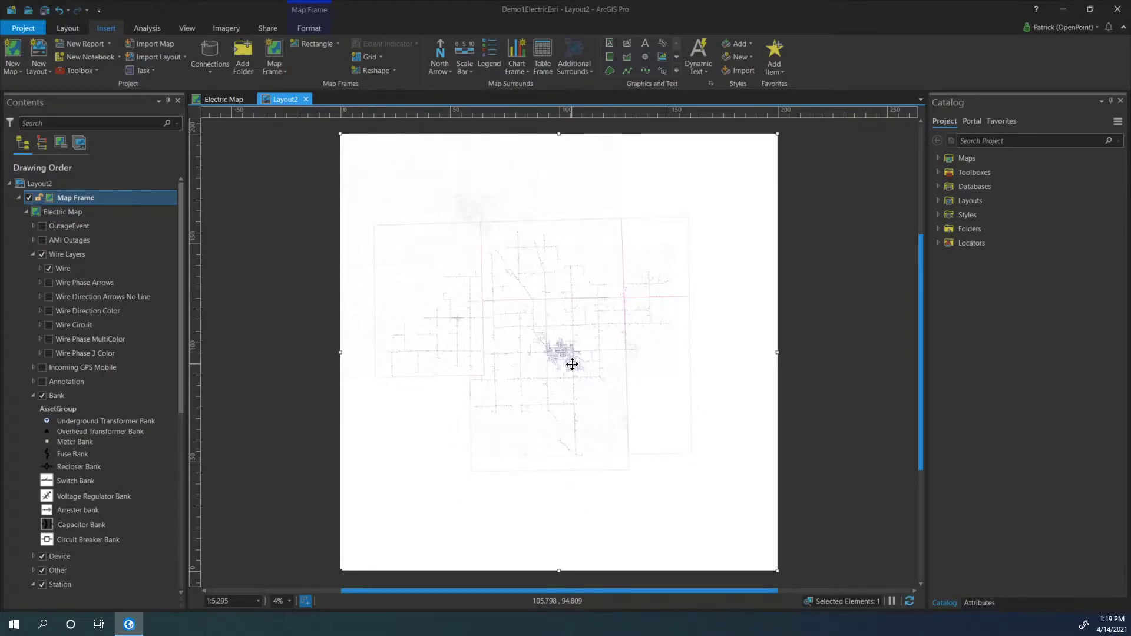
{"action": "scroll", "coordinate": [572, 364], "scroll_direction": "up", "scroll_amount": 6}
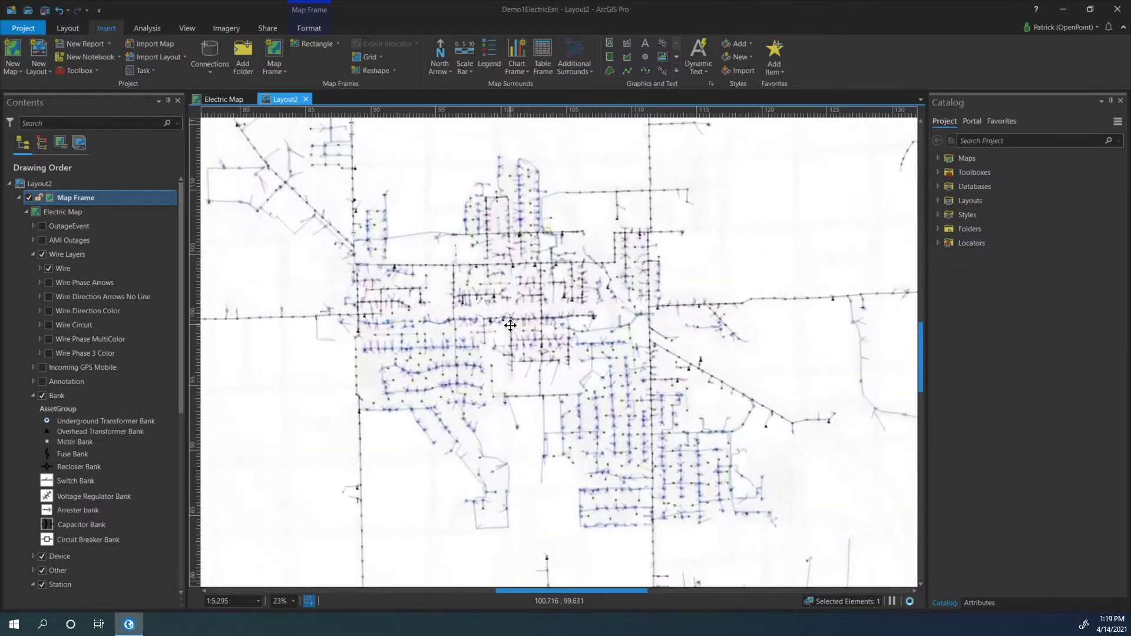
{"action": "scroll", "coordinate": [510, 324], "scroll_direction": "up", "scroll_amount": 8}
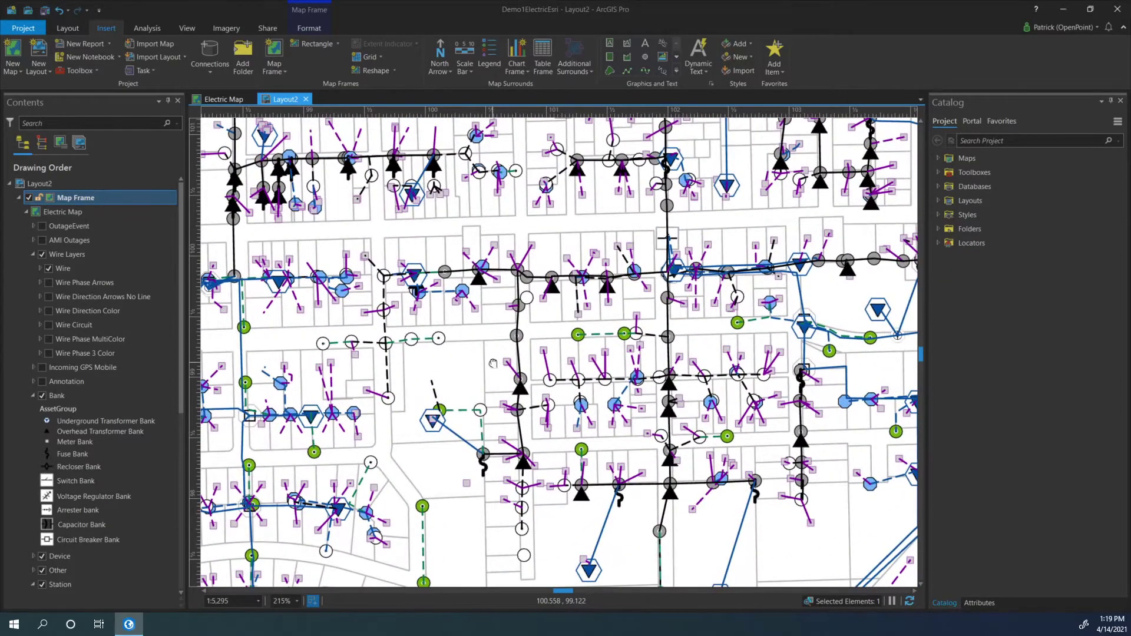
{"action": "left_click_drag", "start_coordinate": [493, 363], "coordinate": [581, 323]}
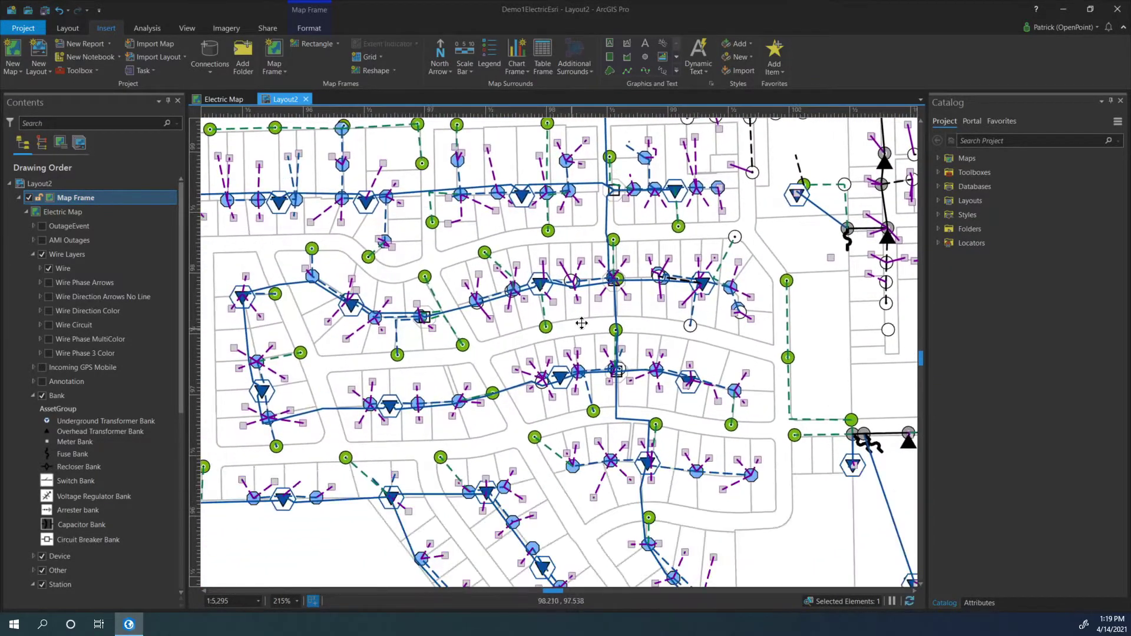
{"action": "scroll", "coordinate": [639, 295], "scroll_direction": "down", "scroll_amount": 10}
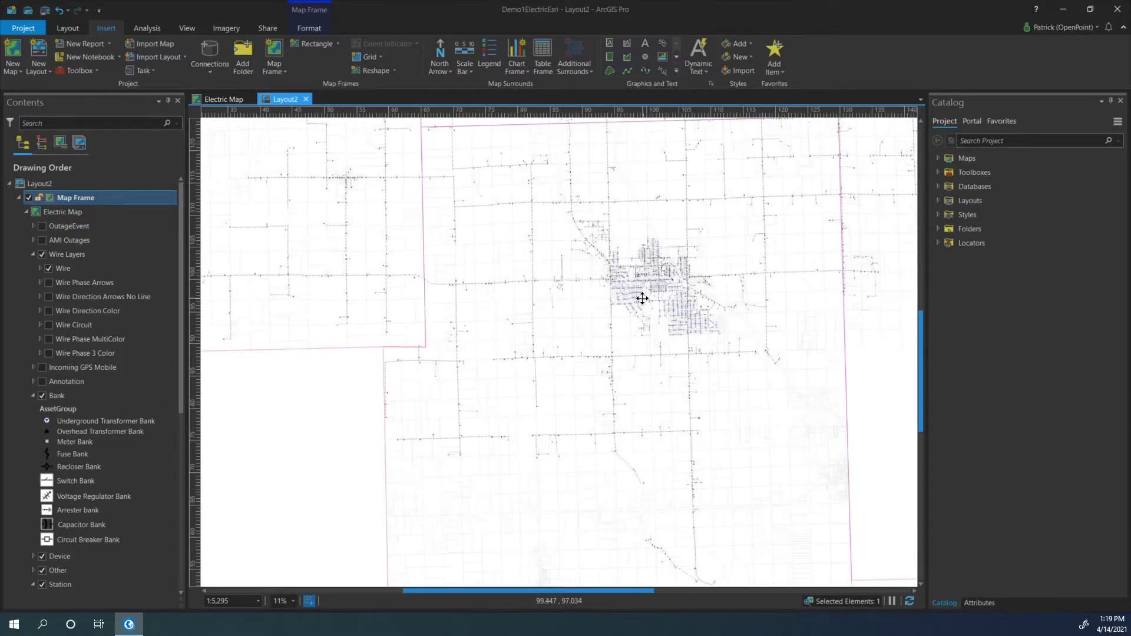
{"action": "scroll", "coordinate": [643, 298], "scroll_direction": "down", "scroll_amount": 3}
{"action": "left_click_drag", "start_coordinate": [643, 291], "coordinate": [575, 313]}
{"action": "scroll", "coordinate": [581, 311], "scroll_direction": "down", "scroll_amount": 3}
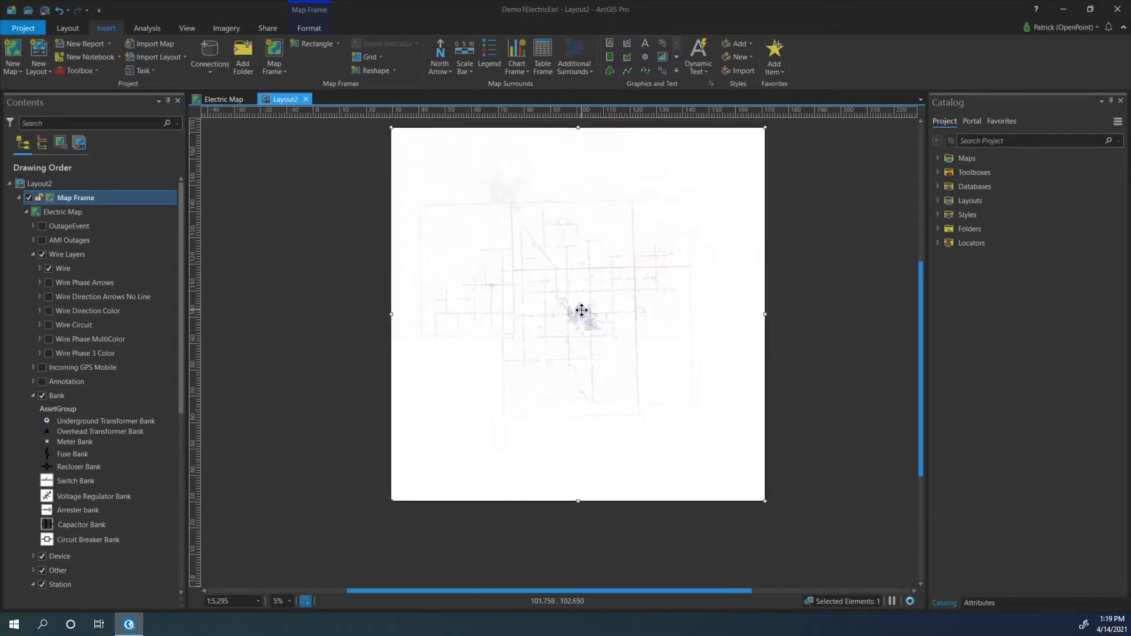
{"action": "scroll", "coordinate": [581, 310], "scroll_direction": "down", "scroll_amount": 2}
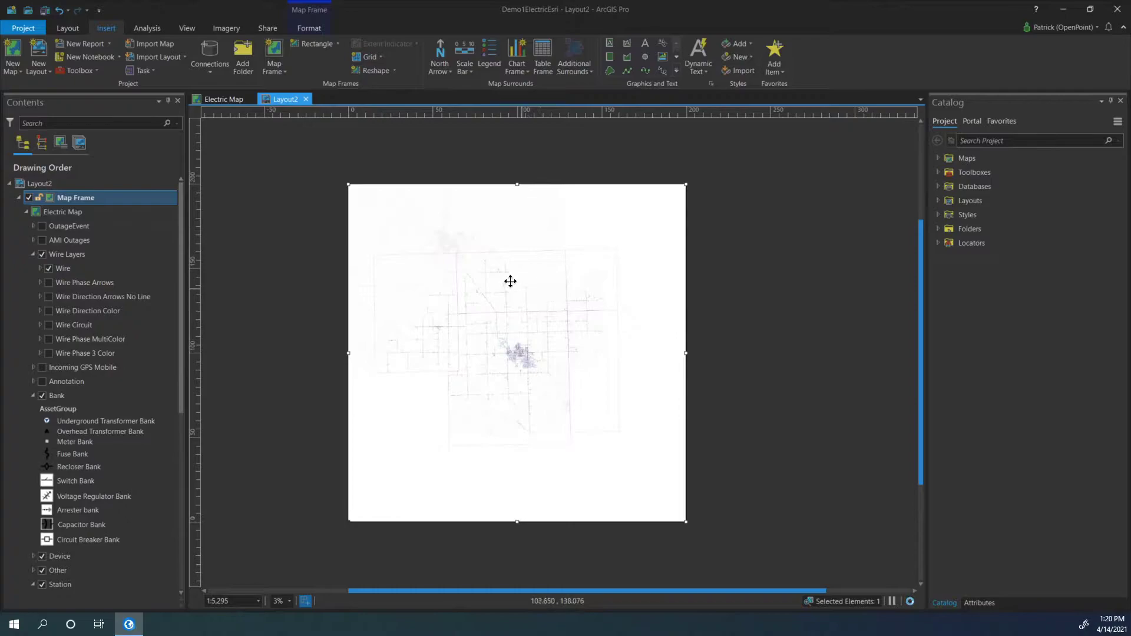
- Set up a PDF export of Layout2, keeping PDF as the file type and the default location
{"action": "left_click", "coordinate": [267, 28]}
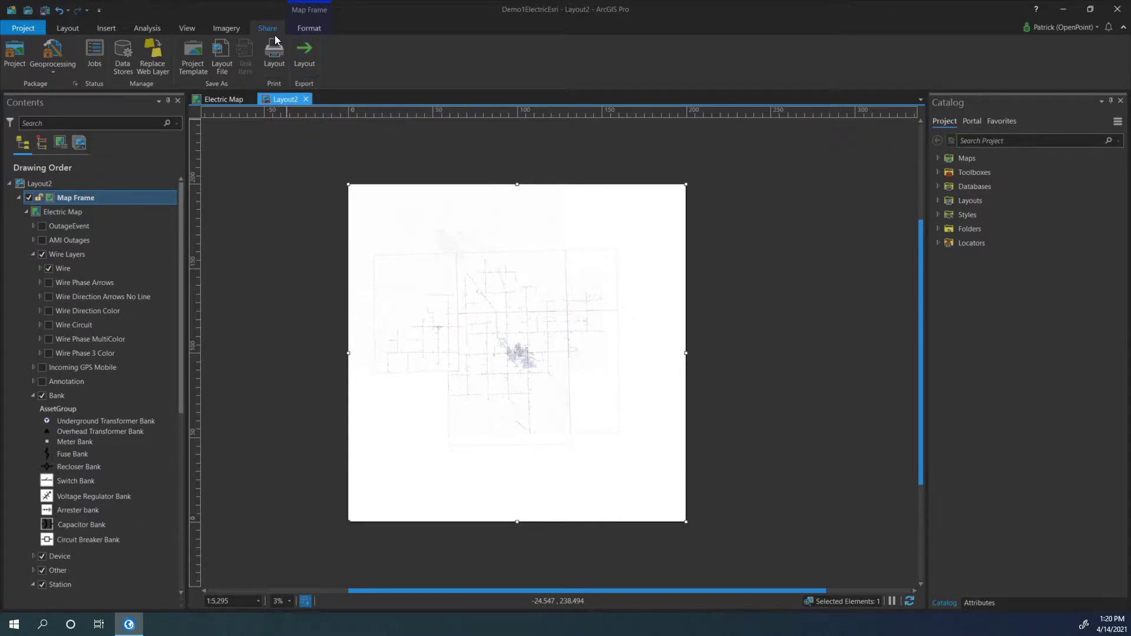
{"action": "left_click", "coordinate": [301, 52]}
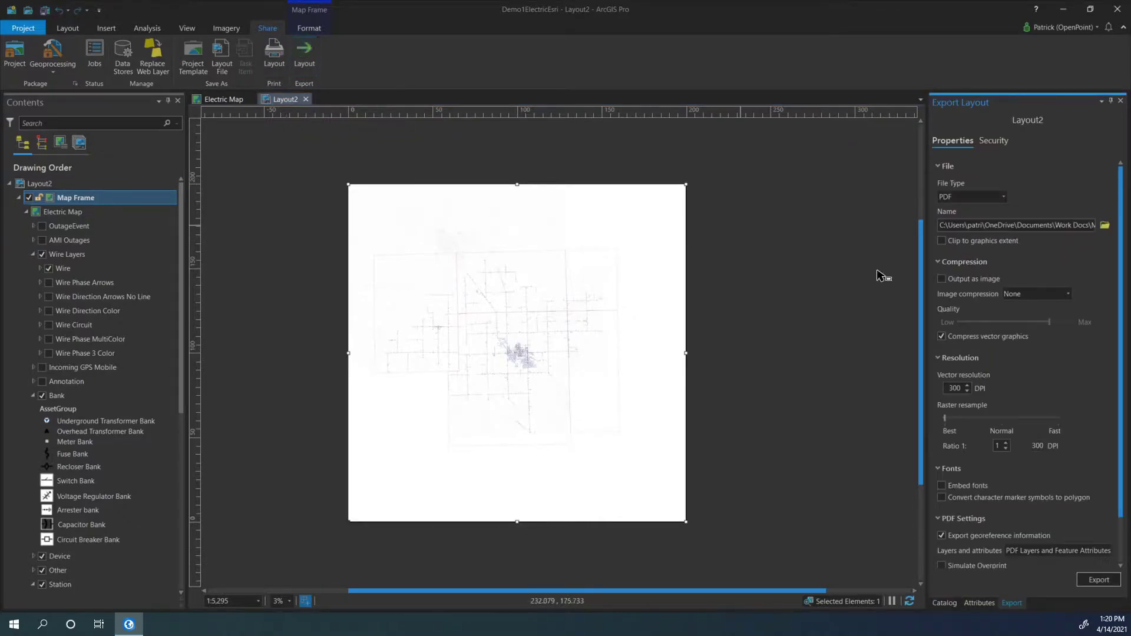
{"action": "left_click", "coordinate": [1003, 196]}
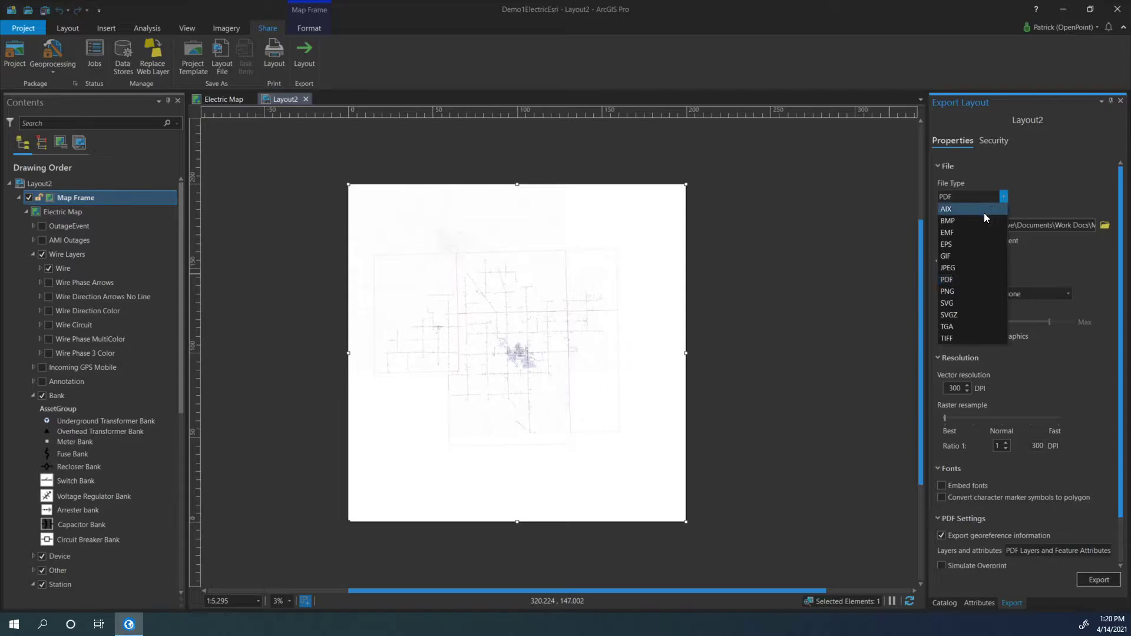
{"action": "left_click", "coordinate": [1042, 173]}
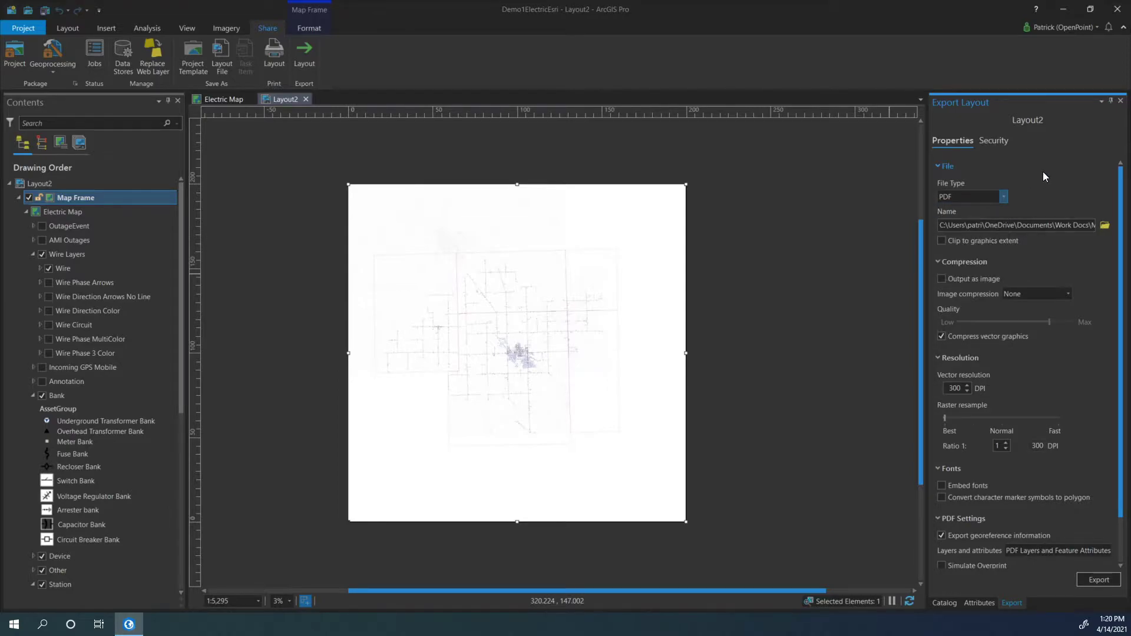
{"action": "left_click", "coordinate": [1004, 197]}
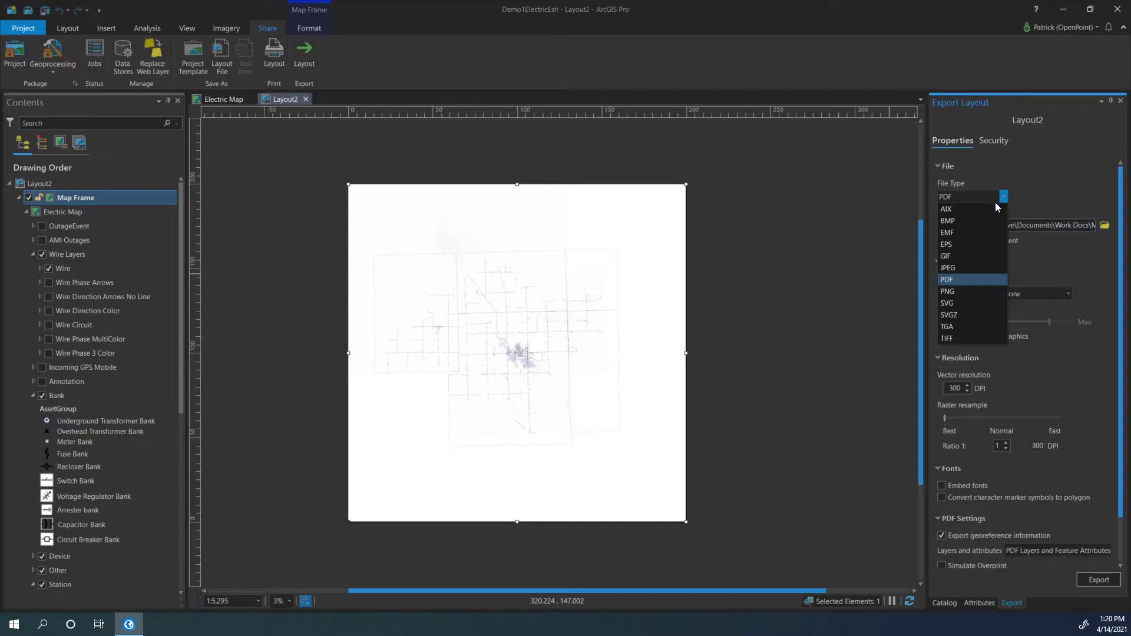
{"action": "left_click", "coordinate": [957, 281]}
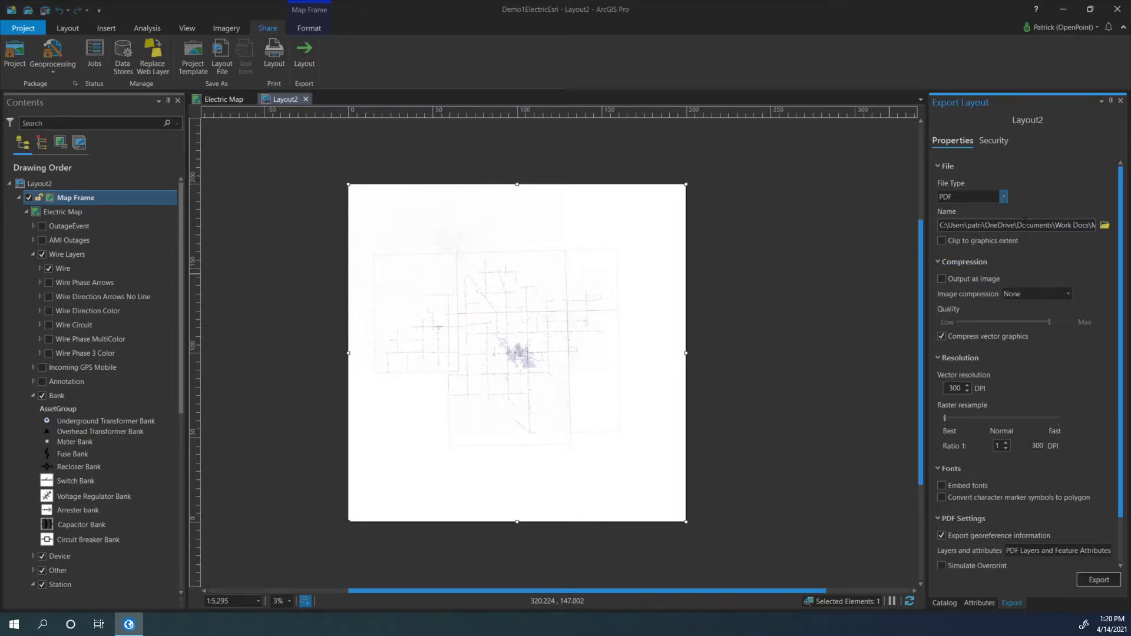
{"action": "left_click", "coordinate": [1105, 225]}
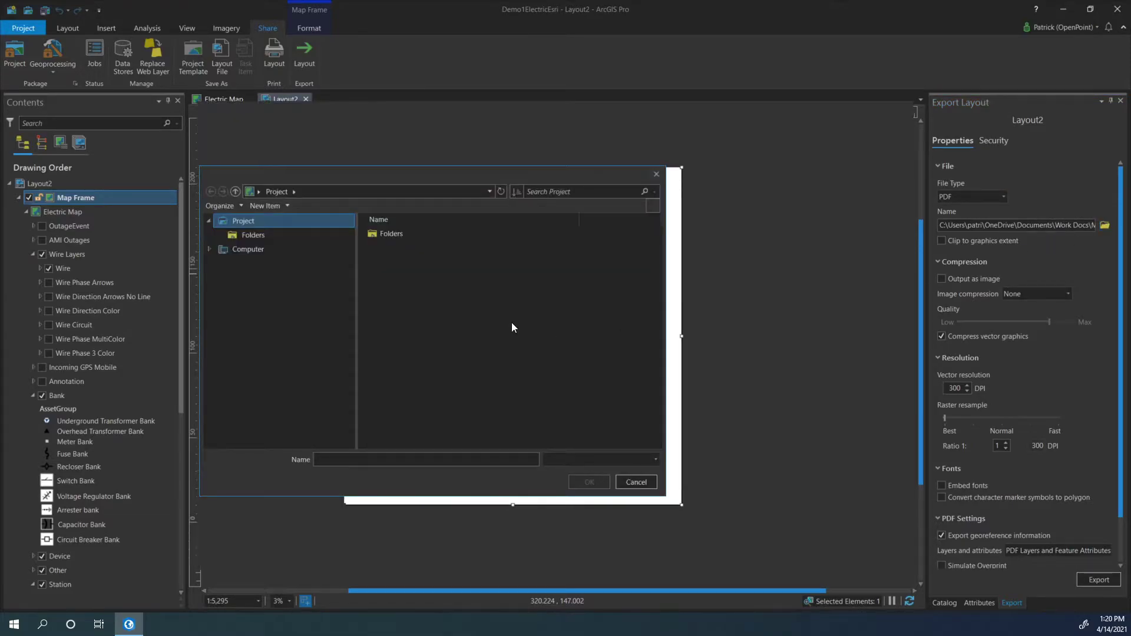
{"action": "left_click", "coordinate": [623, 487]}
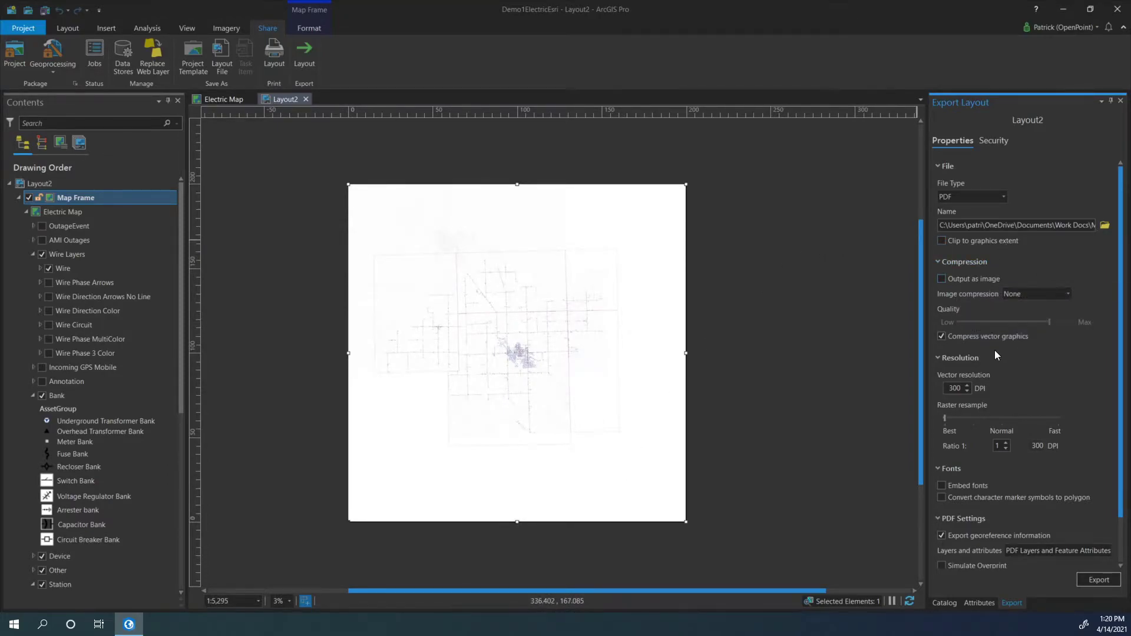
- Set PDF layers and attributes to None and start the export
{"action": "scroll", "coordinate": [1017, 359], "scroll_direction": "down", "scroll_amount": 2}
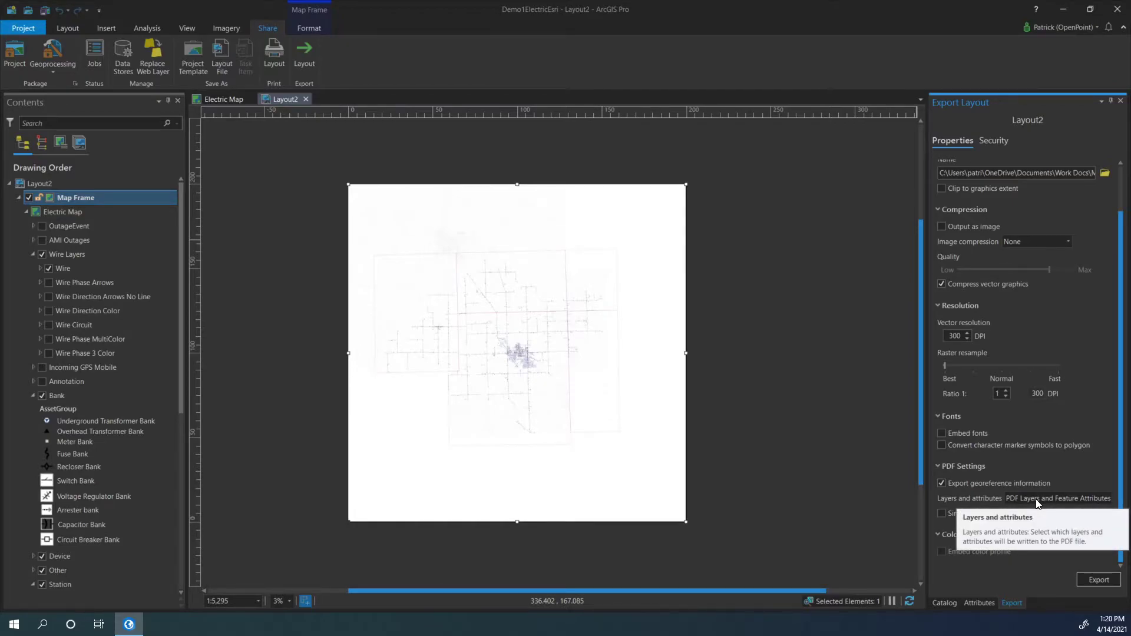
{"action": "left_click", "coordinate": [1037, 501]}
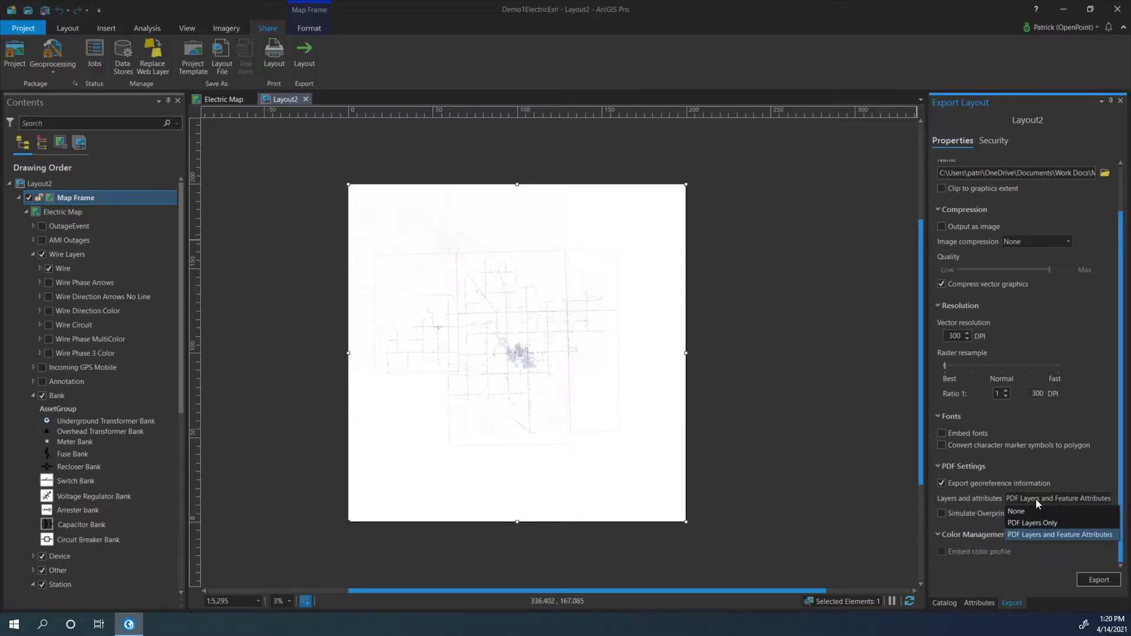
{"action": "left_click", "coordinate": [1052, 506]}
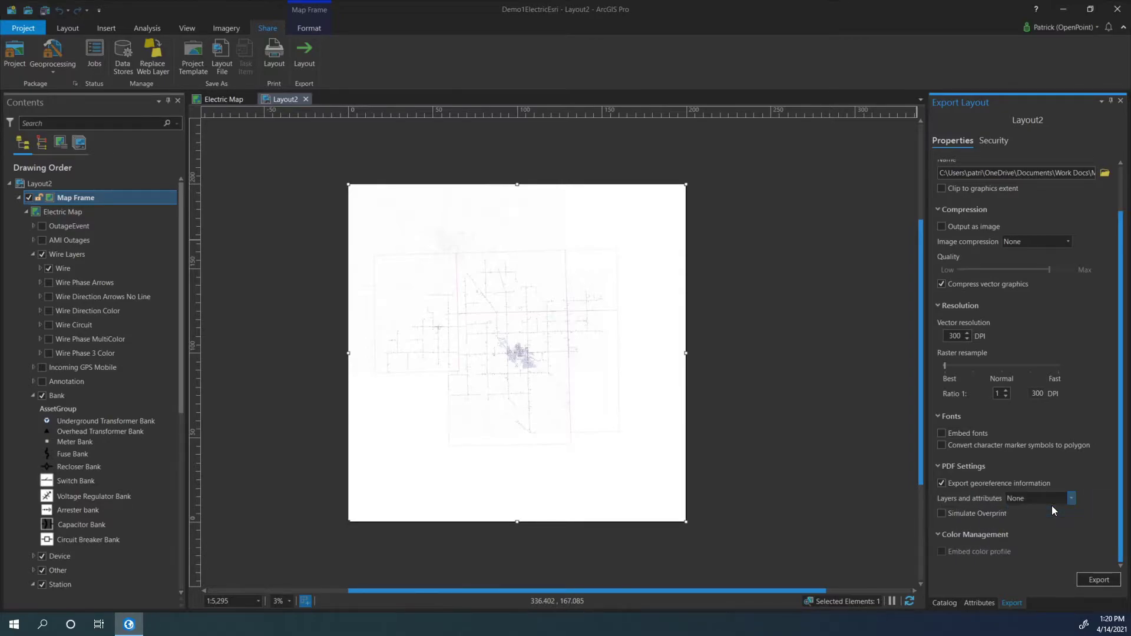
{"action": "left_click", "coordinate": [1092, 581]}
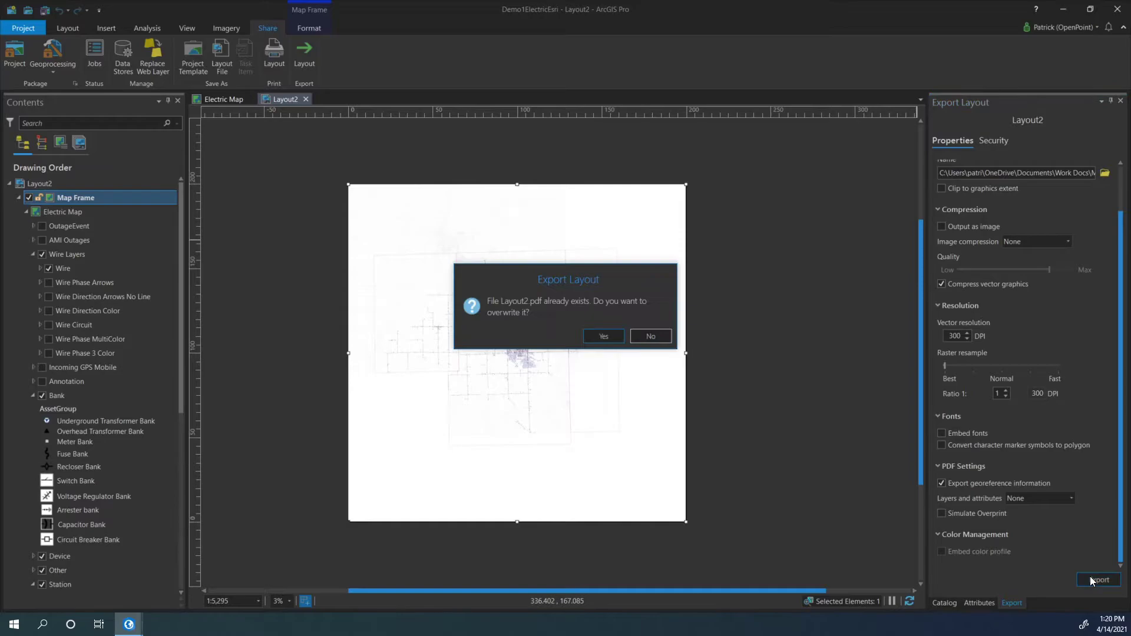
- Overwrite the existing Layout2.pdf and open the exported file in Acrobat Reader
{"action": "left_click", "coordinate": [620, 340]}
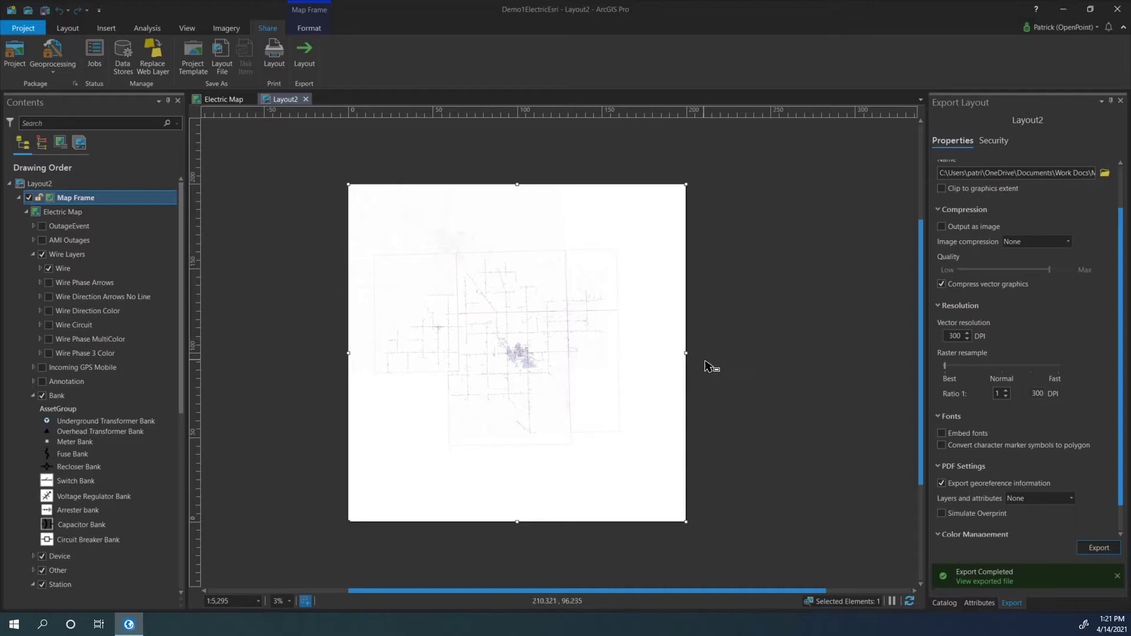
{"action": "left_click", "coordinate": [970, 583]}
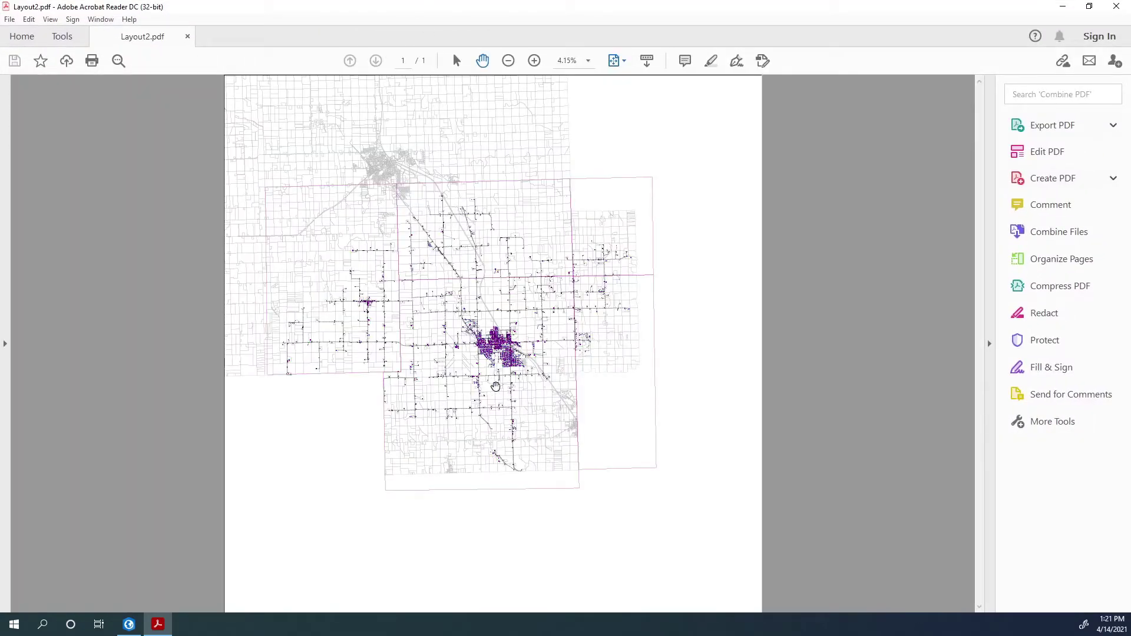
- Zoom in and out around Layout2.pdf to inspect wires, transformers and service points
{"action": "scroll", "coordinate": [482, 355], "scroll_direction": "up", "scroll_amount": 3}
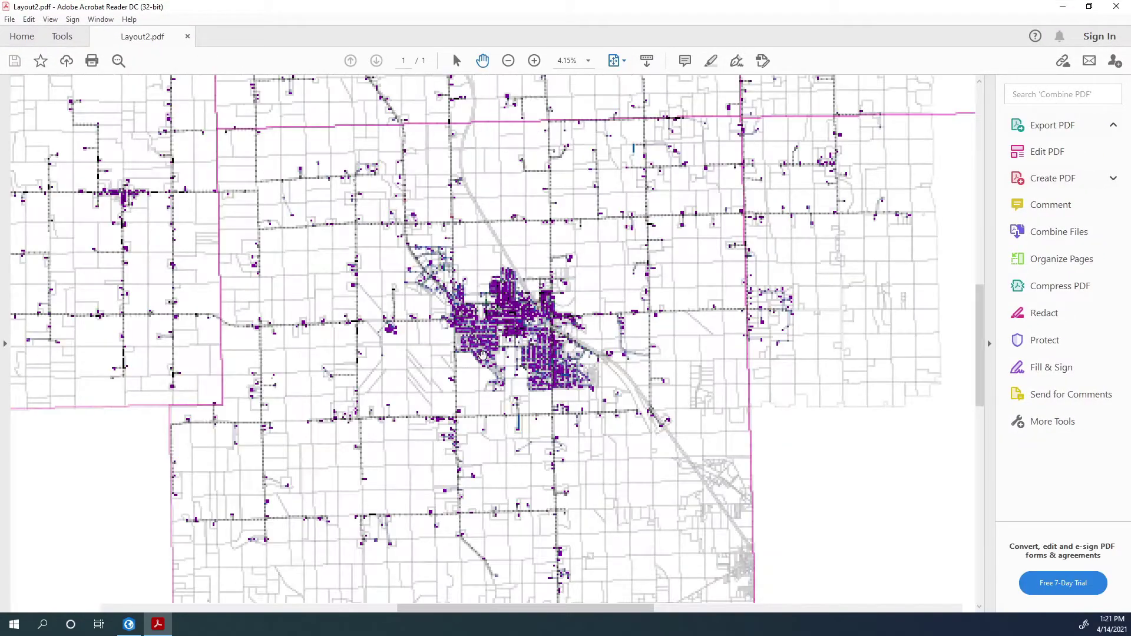
{"action": "scroll", "coordinate": [482, 354], "scroll_direction": "up", "scroll_amount": 5}
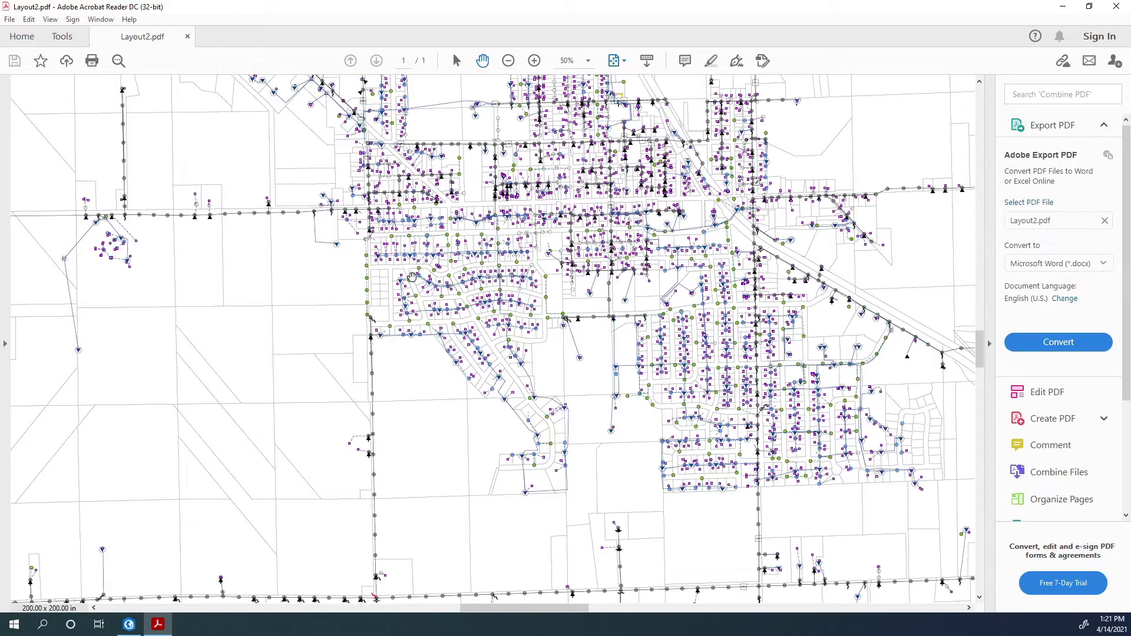
{"action": "scroll", "coordinate": [412, 277], "scroll_direction": "up", "scroll_amount": 2}
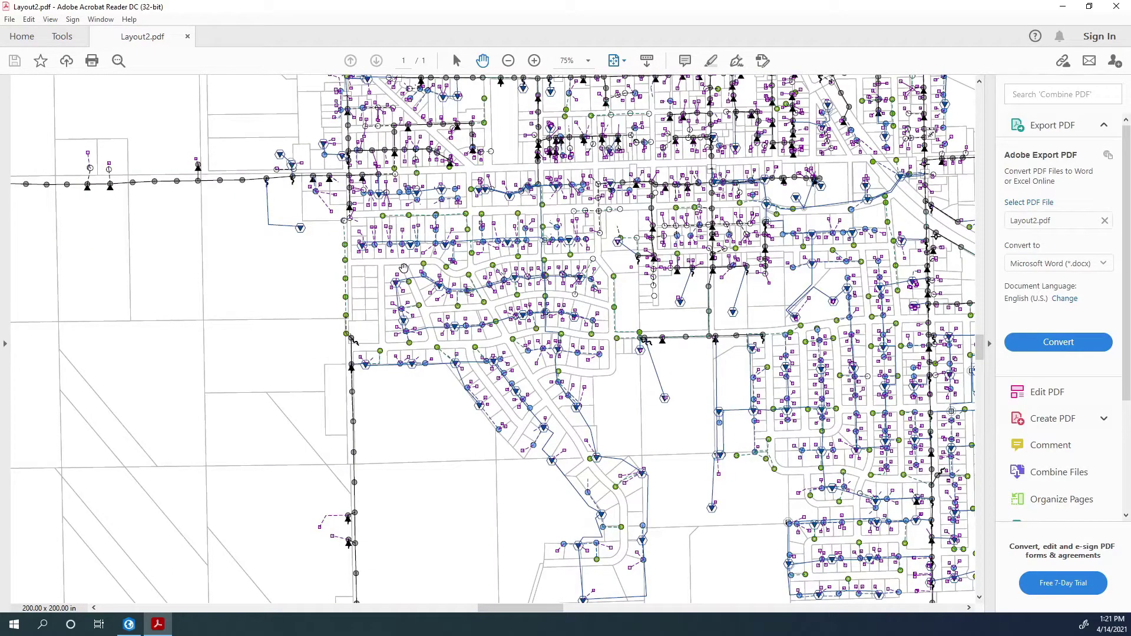
{"action": "scroll", "coordinate": [423, 224], "scroll_direction": "up", "scroll_amount": 2}
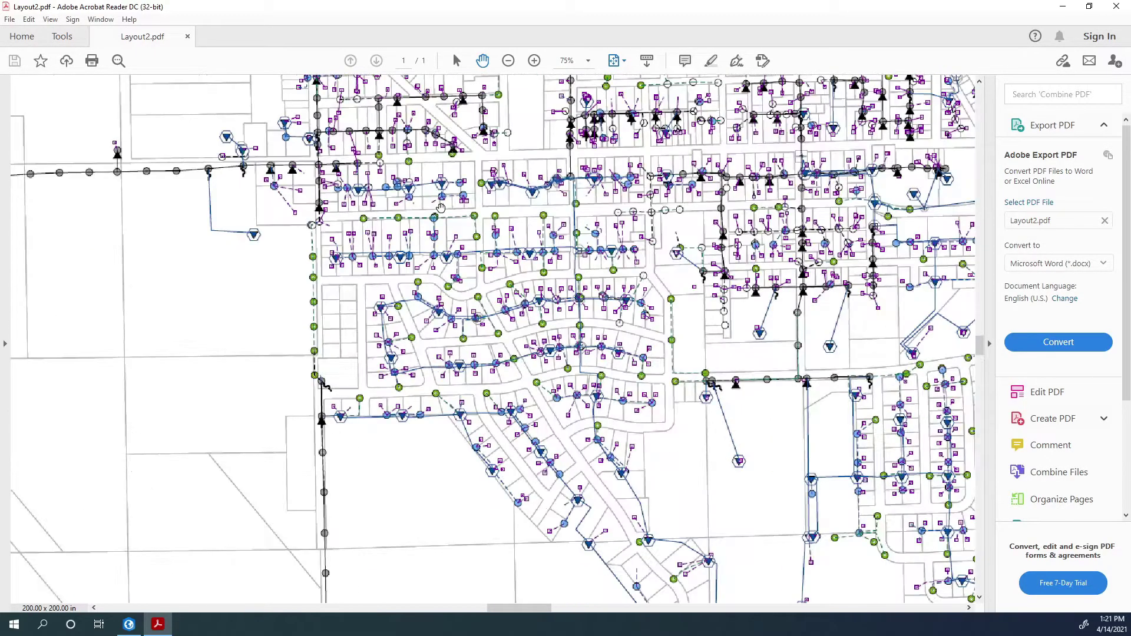
{"action": "scroll", "coordinate": [526, 216], "scroll_direction": "up", "scroll_amount": 5}
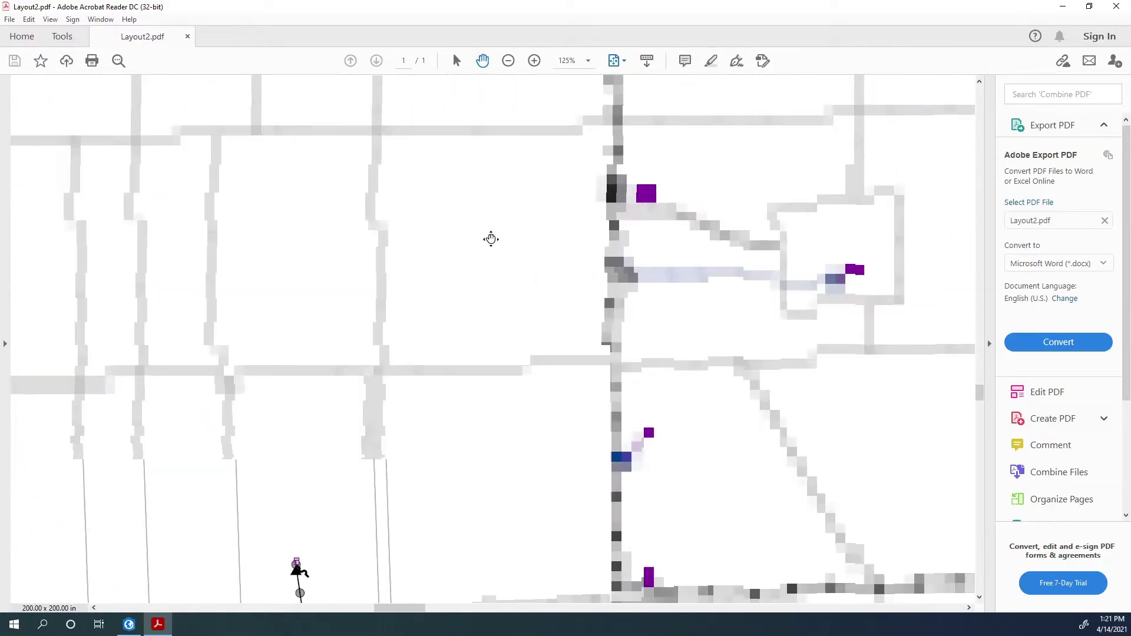
{"action": "scroll", "coordinate": [606, 257], "scroll_direction": "down", "scroll_amount": 3}
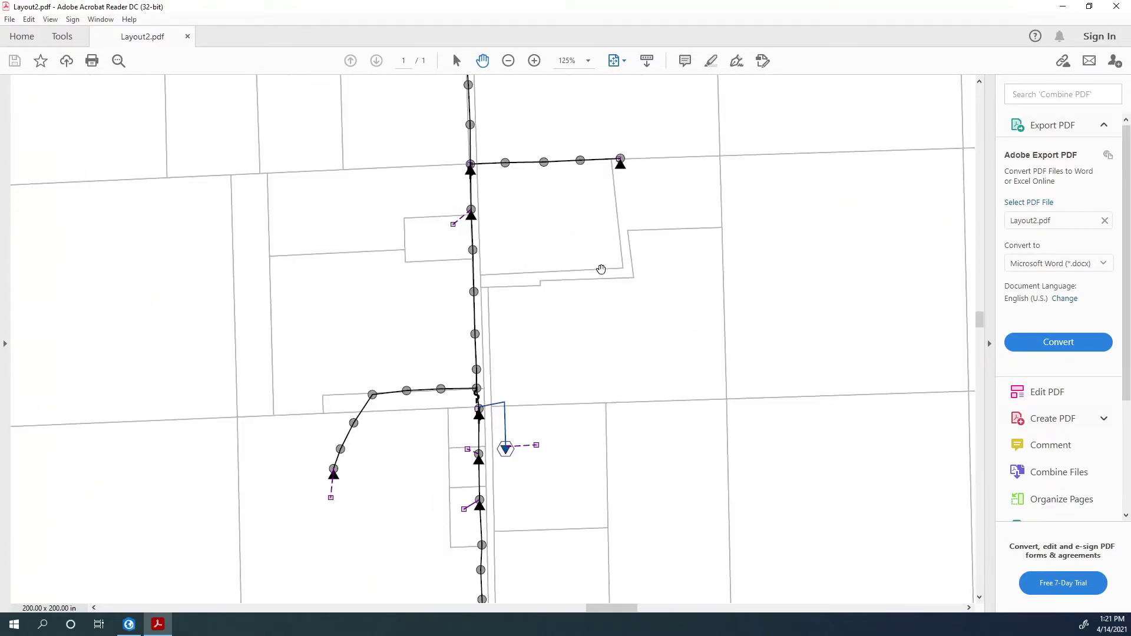
{"action": "scroll", "coordinate": [571, 312], "scroll_direction": "down", "scroll_amount": 3}
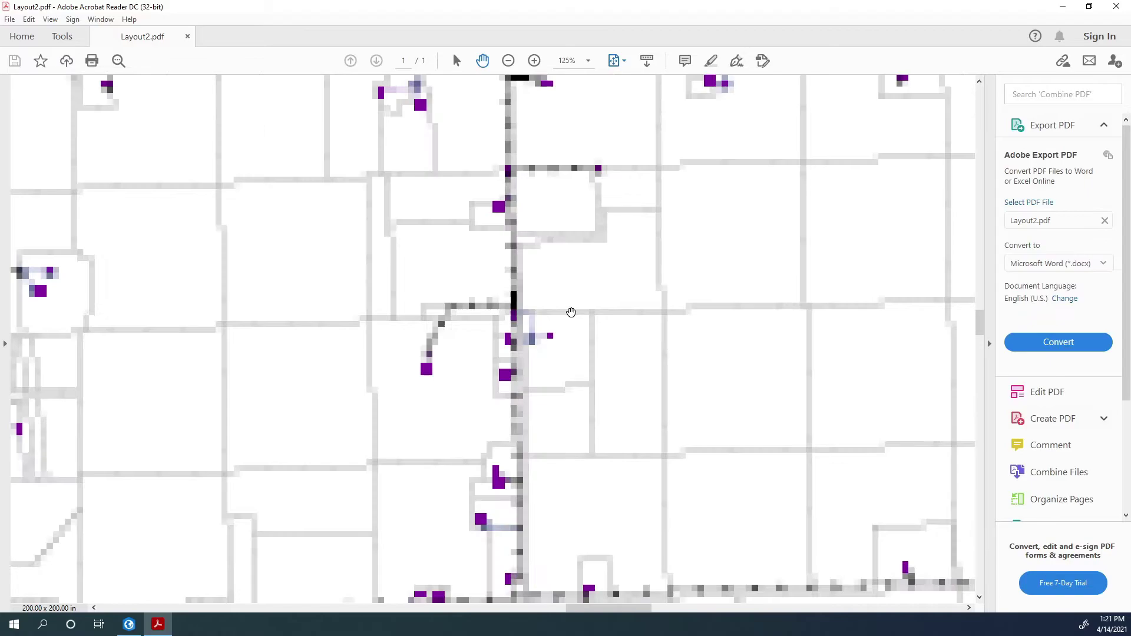
{"action": "scroll", "coordinate": [572, 371], "scroll_direction": "down", "scroll_amount": 5}
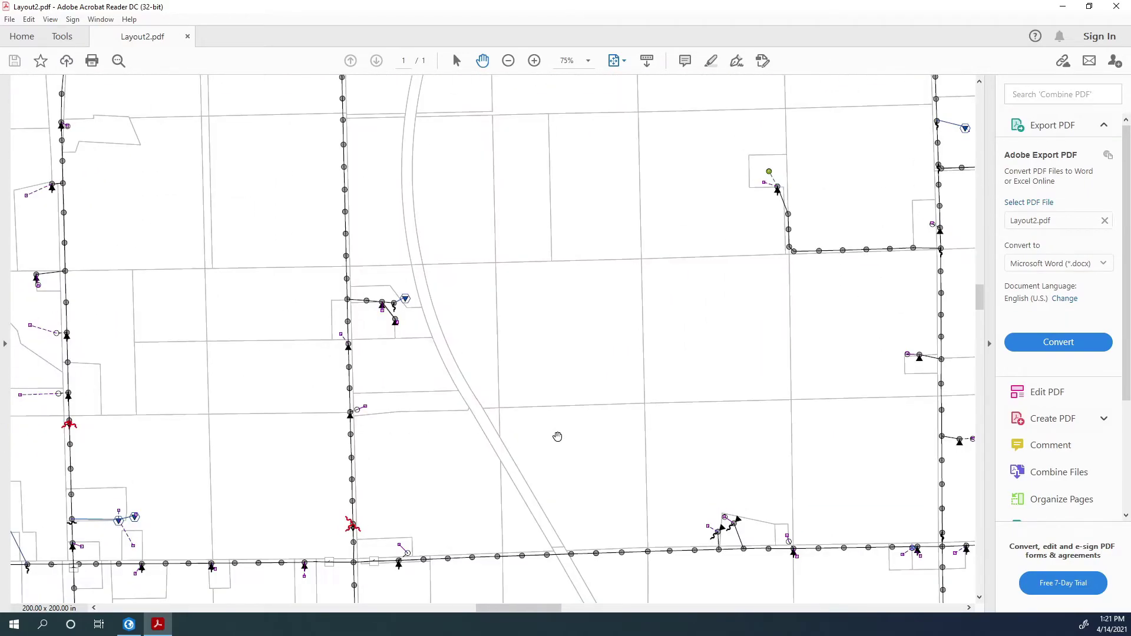
{"action": "scroll", "coordinate": [466, 411], "scroll_direction": "up", "scroll_amount": 2}
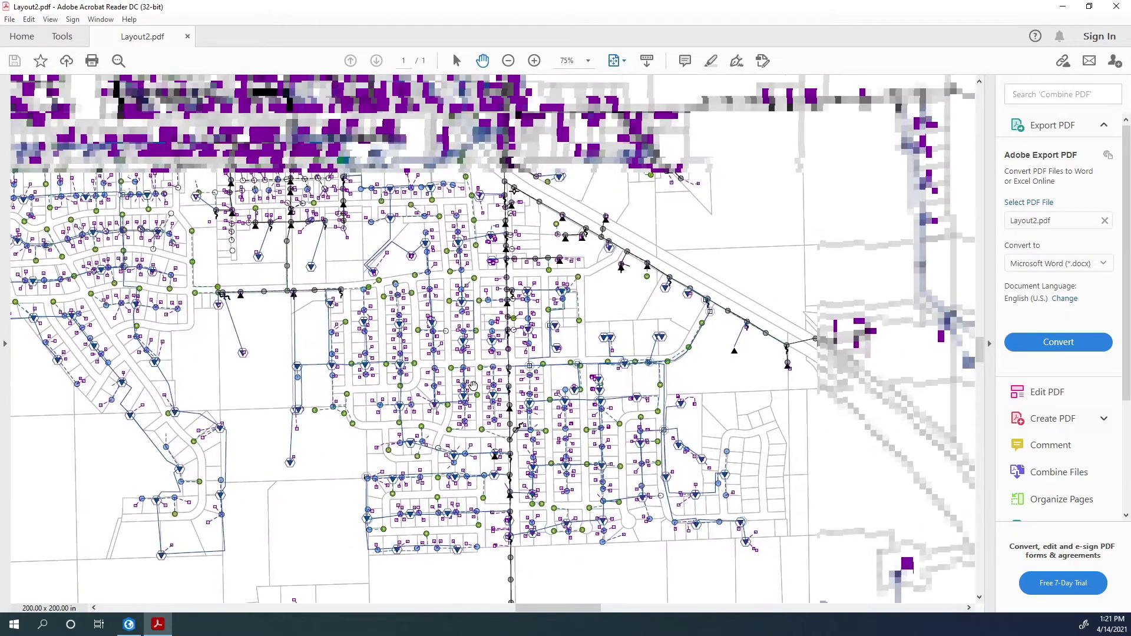
{"action": "scroll", "coordinate": [449, 342], "scroll_direction": "up", "scroll_amount": 10}
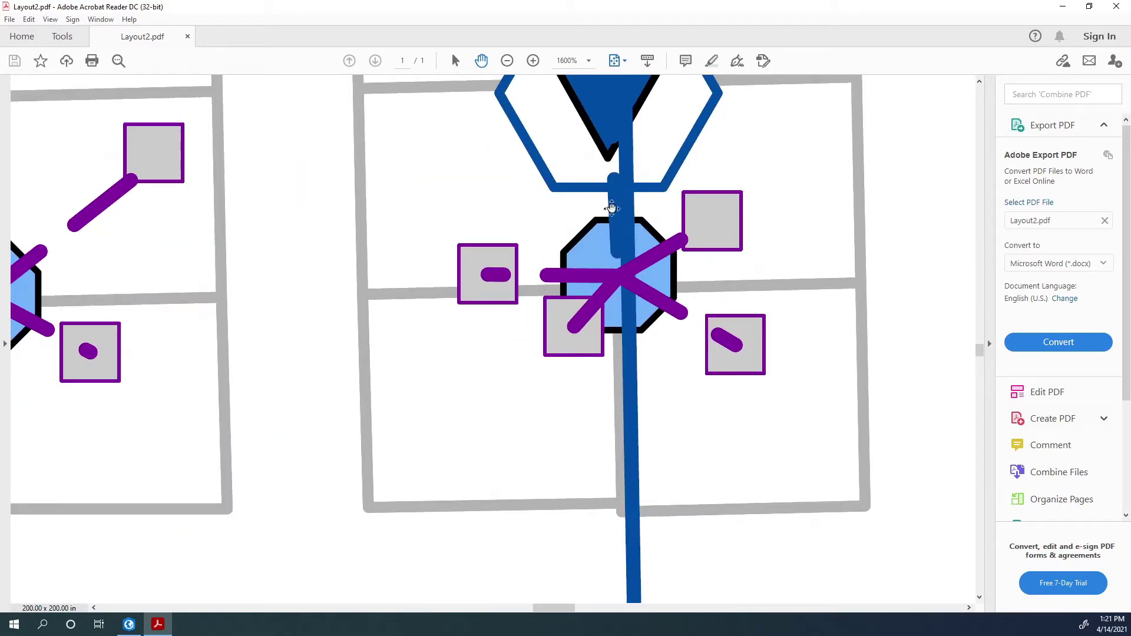
{"action": "scroll", "coordinate": [565, 234], "scroll_direction": "down", "scroll_amount": 5}
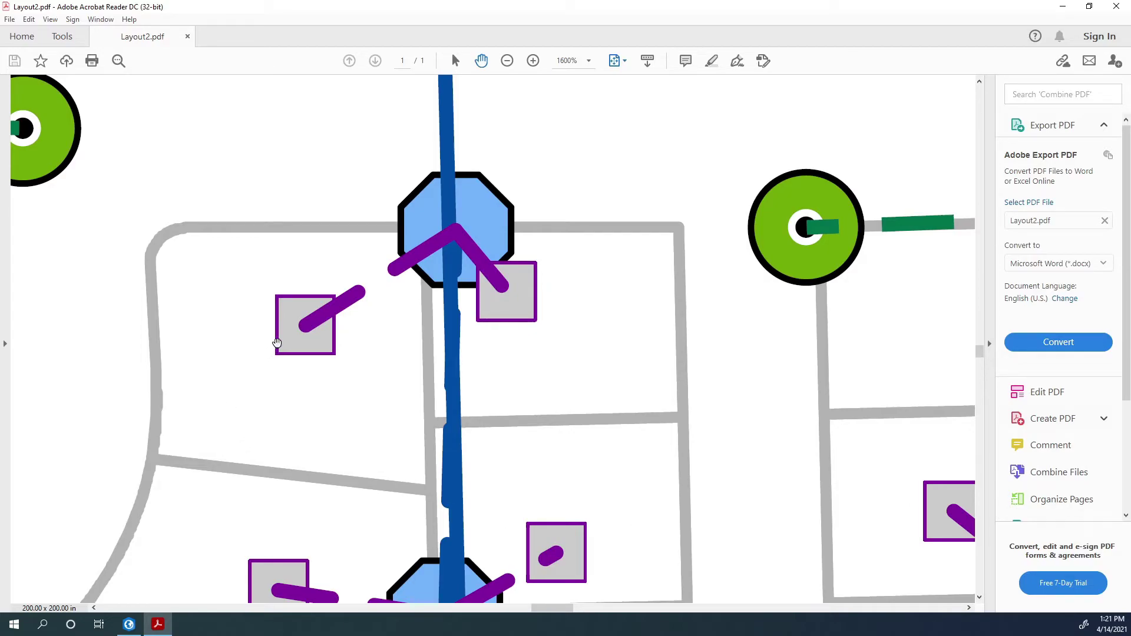
{"action": "scroll", "coordinate": [380, 324], "scroll_direction": "down", "scroll_amount": 5}
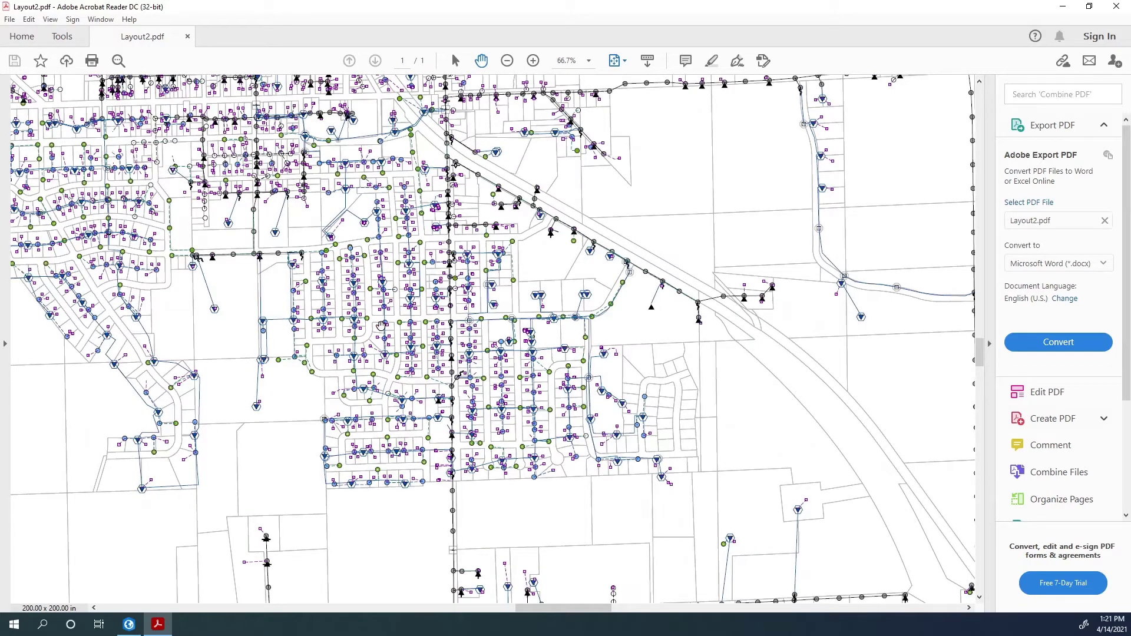
- Re-export Layout2.pdf with PDF Layers and Feature Attributes, overwriting the earlier file
{"action": "left_click", "coordinate": [1116, 6]}
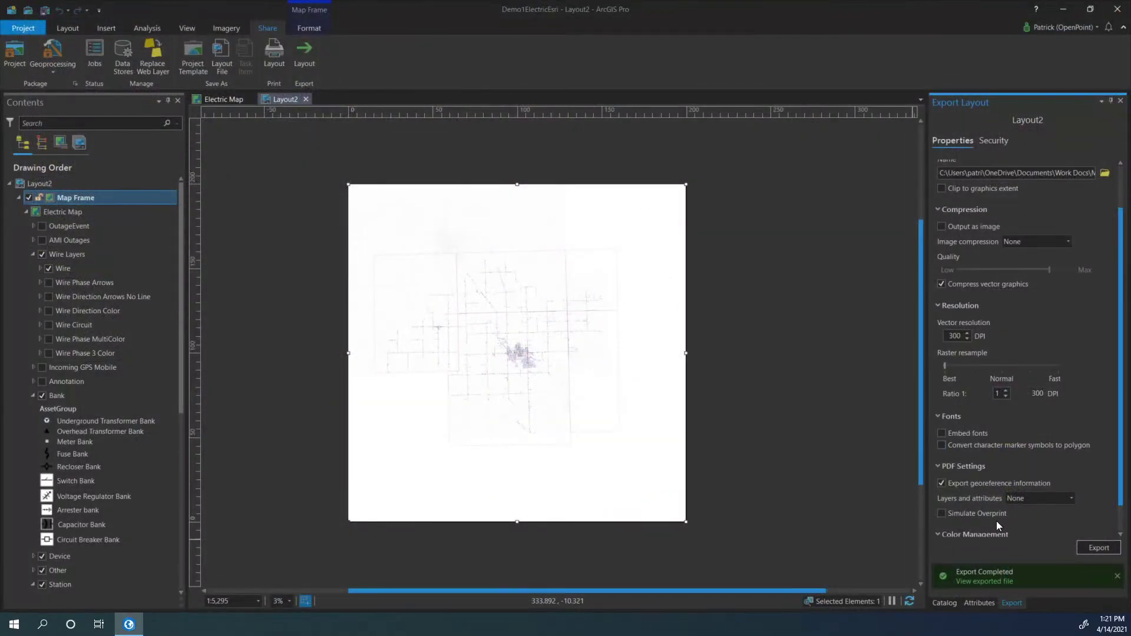
{"action": "left_click", "coordinate": [1043, 499]}
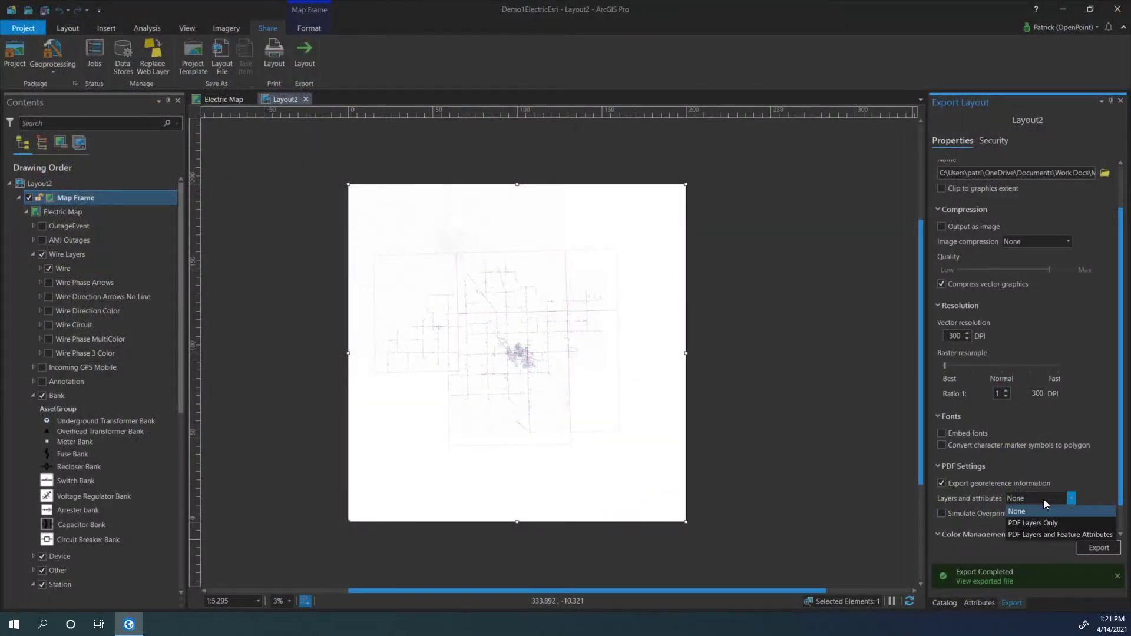
{"action": "left_click", "coordinate": [1053, 535]}
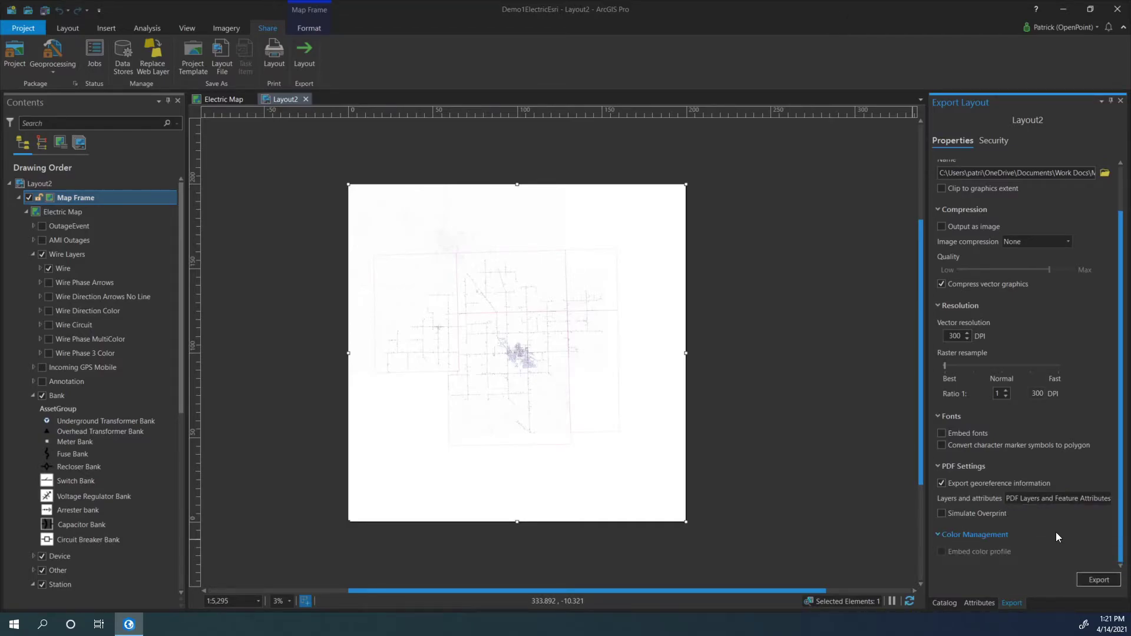
{"action": "left_click", "coordinate": [1100, 580]}
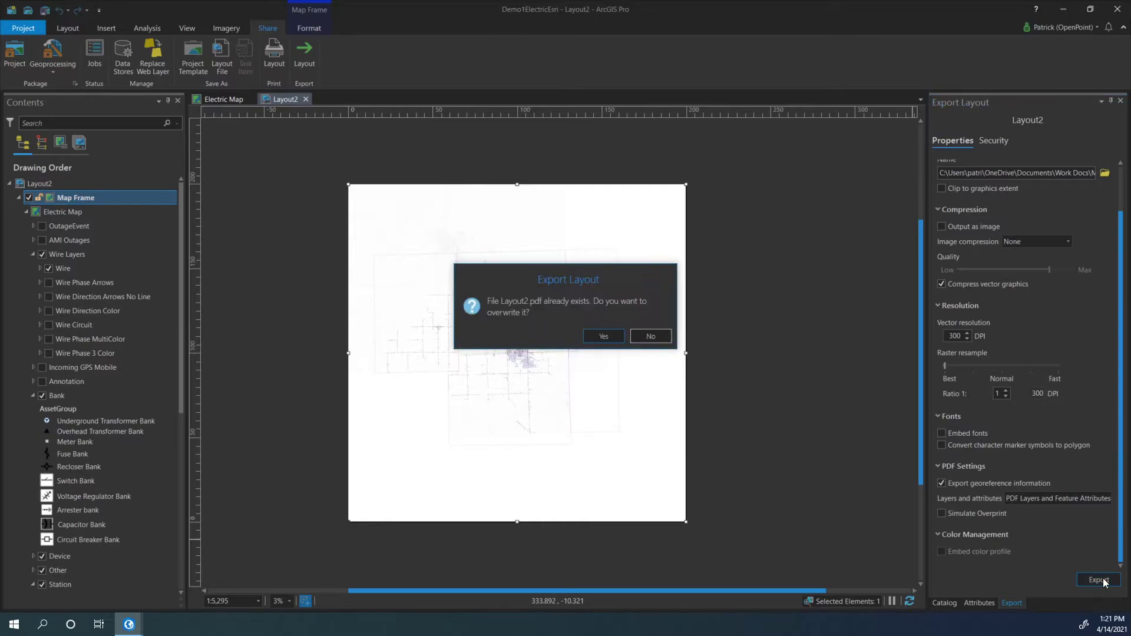
{"action": "left_click", "coordinate": [605, 338]}
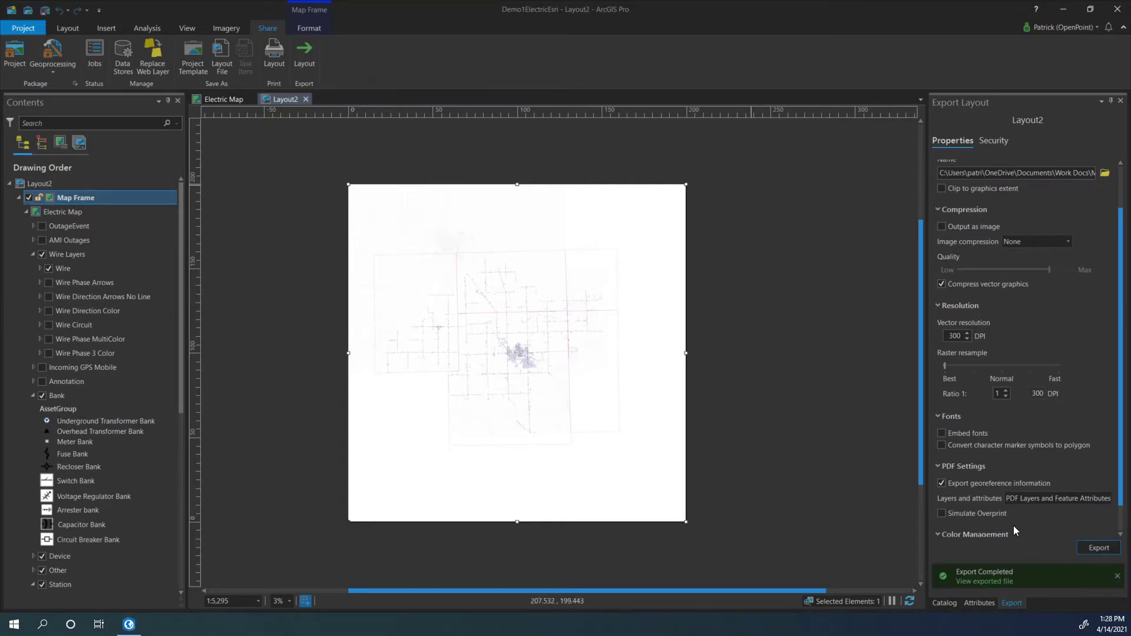
- Open the re-exported Layout2.pdf and zoom into the dense city distribution network
{"action": "left_click", "coordinate": [984, 582]}
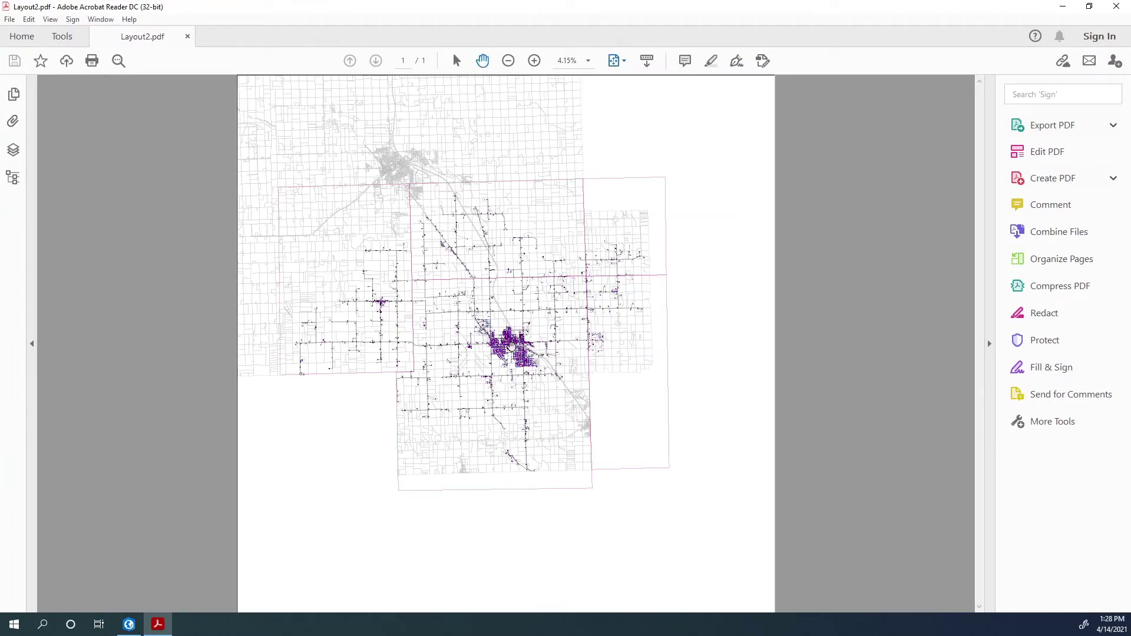
{"action": "scroll", "coordinate": [510, 352], "scroll_direction": "up", "scroll_amount": 3}
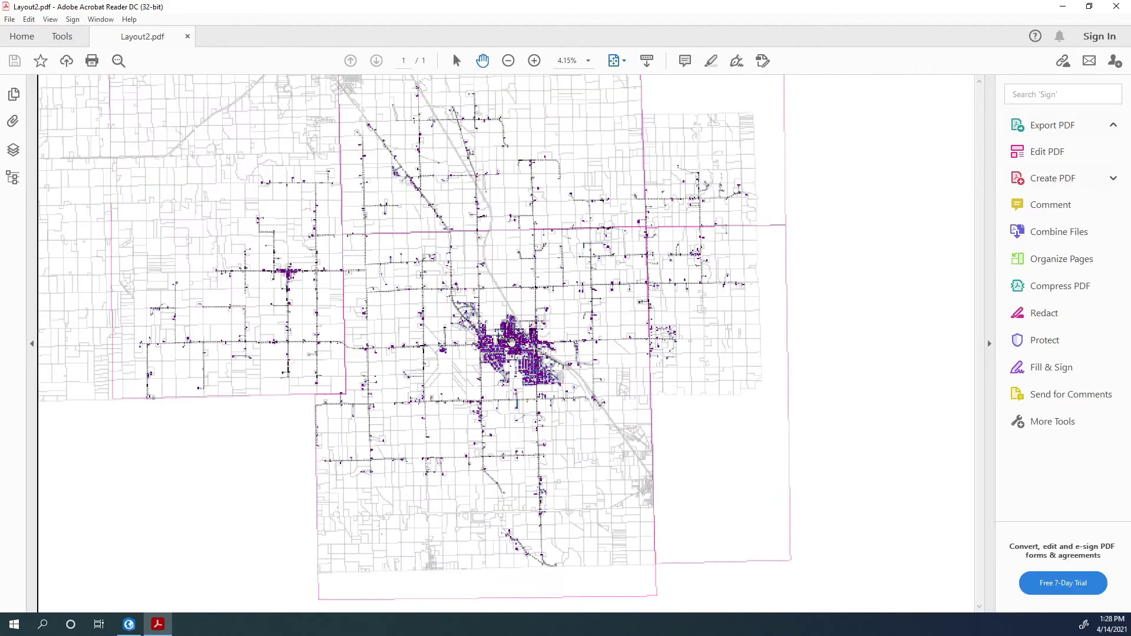
{"action": "scroll", "coordinate": [509, 356], "scroll_direction": "up", "scroll_amount": 5}
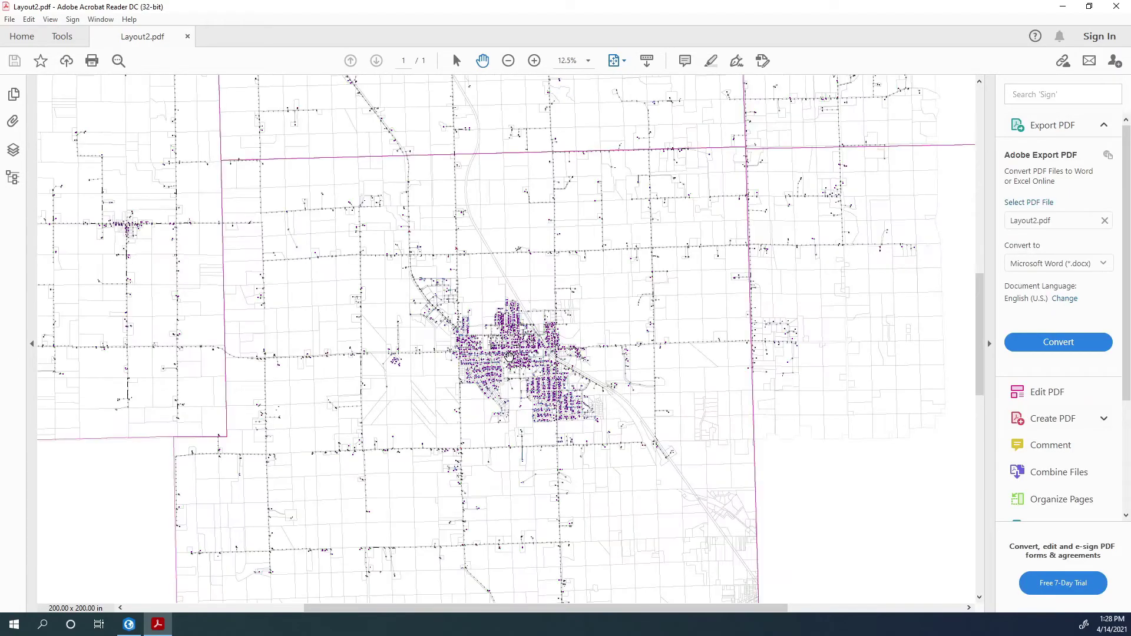
{"action": "scroll", "coordinate": [509, 356], "scroll_direction": "up", "scroll_amount": 3}
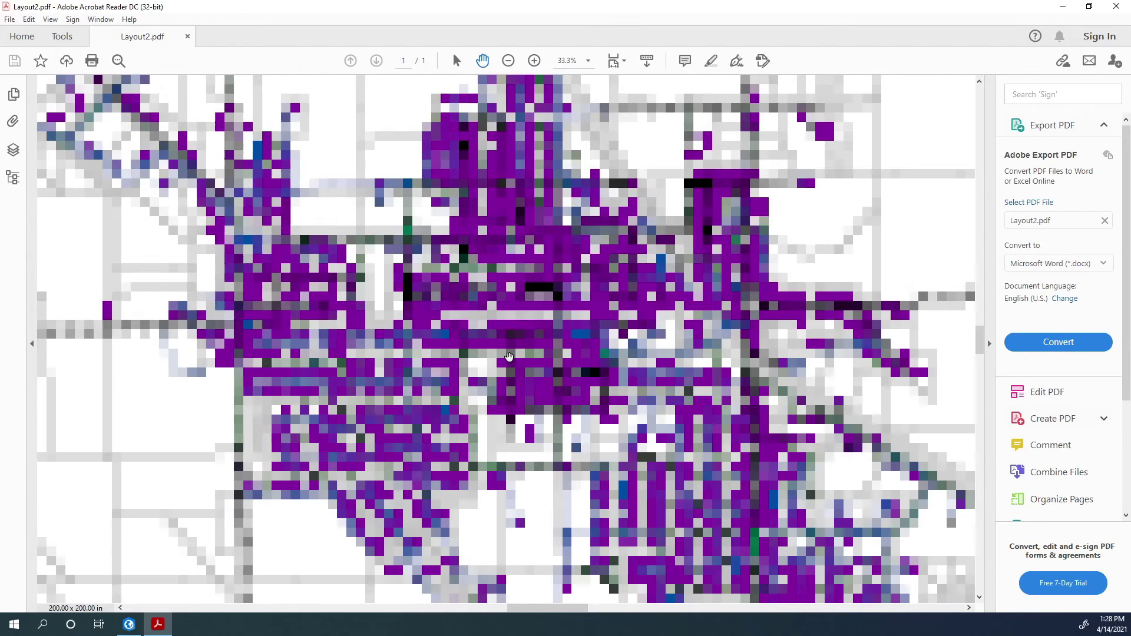
{"action": "scroll", "coordinate": [509, 356], "scroll_direction": "up", "scroll_amount": 3}
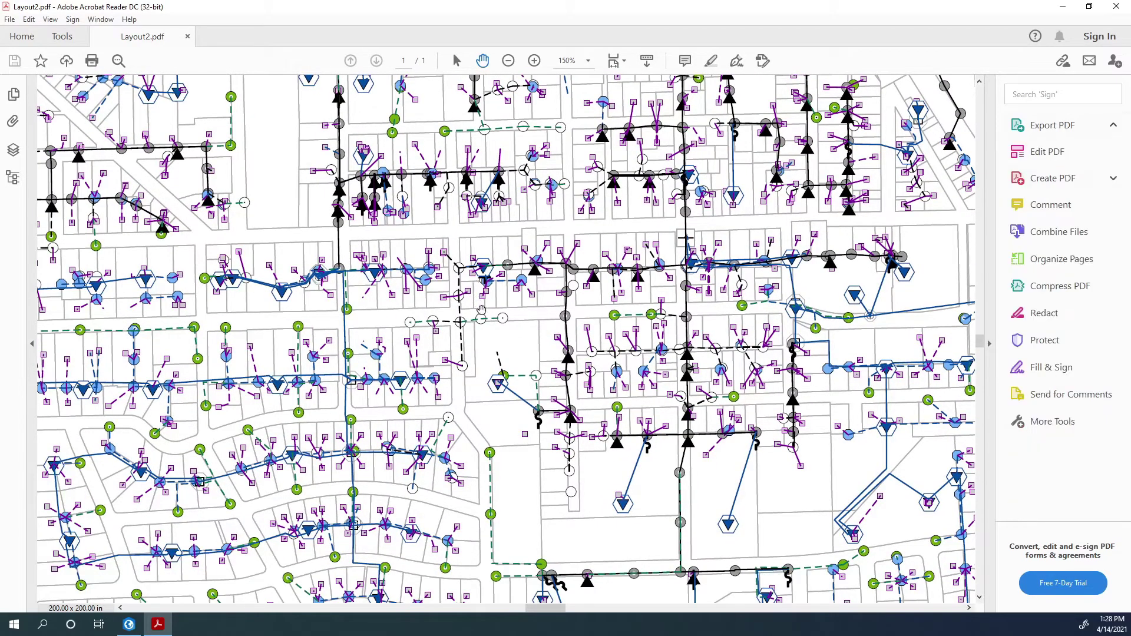
{"action": "scroll", "coordinate": [518, 353], "scroll_direction": "up", "scroll_amount": 1}
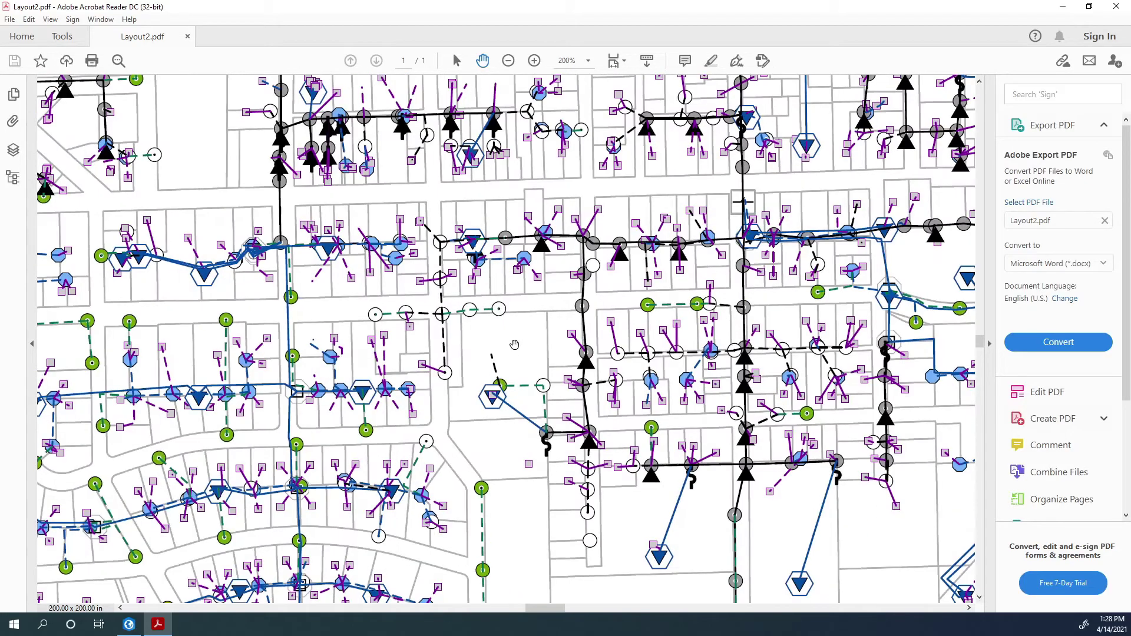
- Use the Object Data Tool to show a feature's attributes, such as OBJECTID 1311 and District 11
{"action": "right_click", "coordinate": [516, 347]}
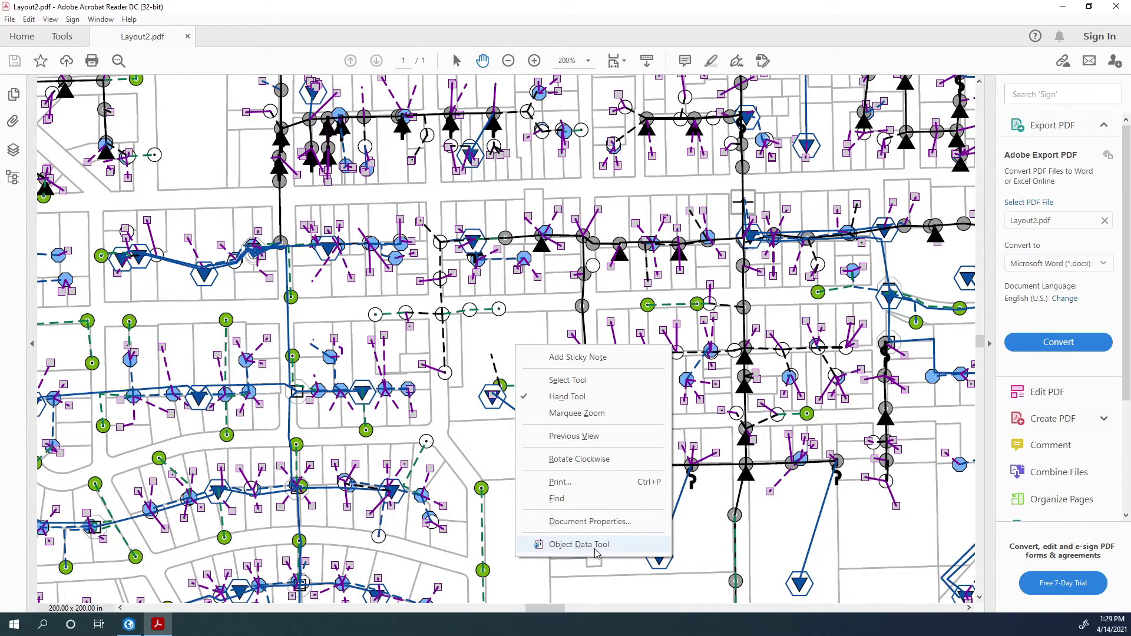
{"action": "left_click", "coordinate": [596, 546]}
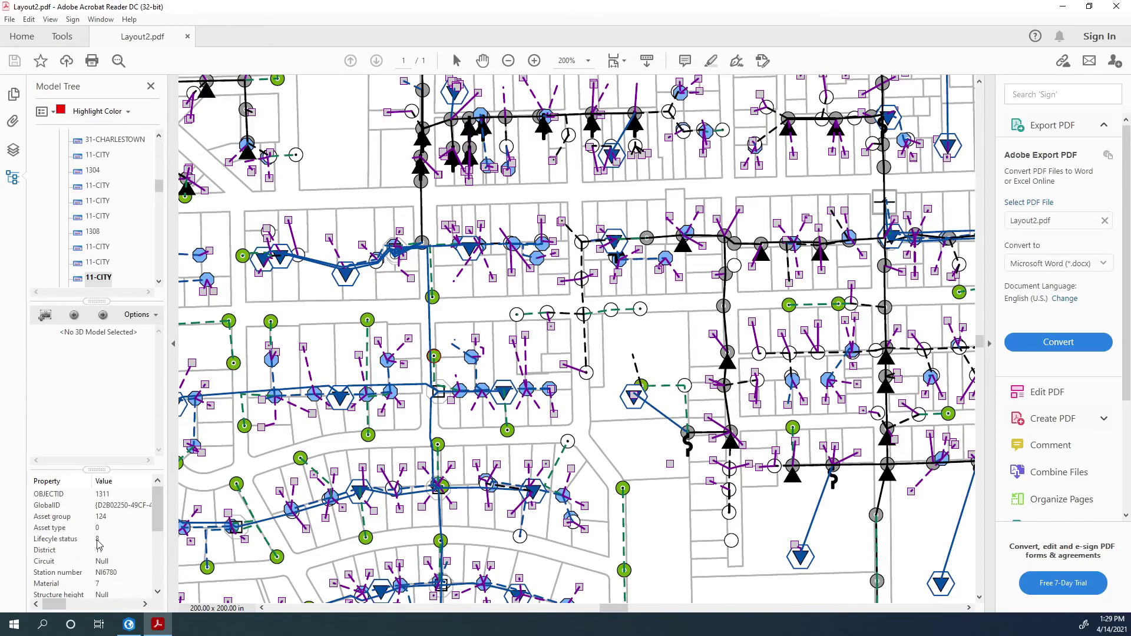
{"action": "mouse_move", "coordinate": [157, 517]}
{"action": "left_mouse_down"}
{"action": "mouse_move", "coordinate": [161, 578]}
{"action": "mouse_move", "coordinate": [158, 506]}
{"action": "left_mouse_up"}
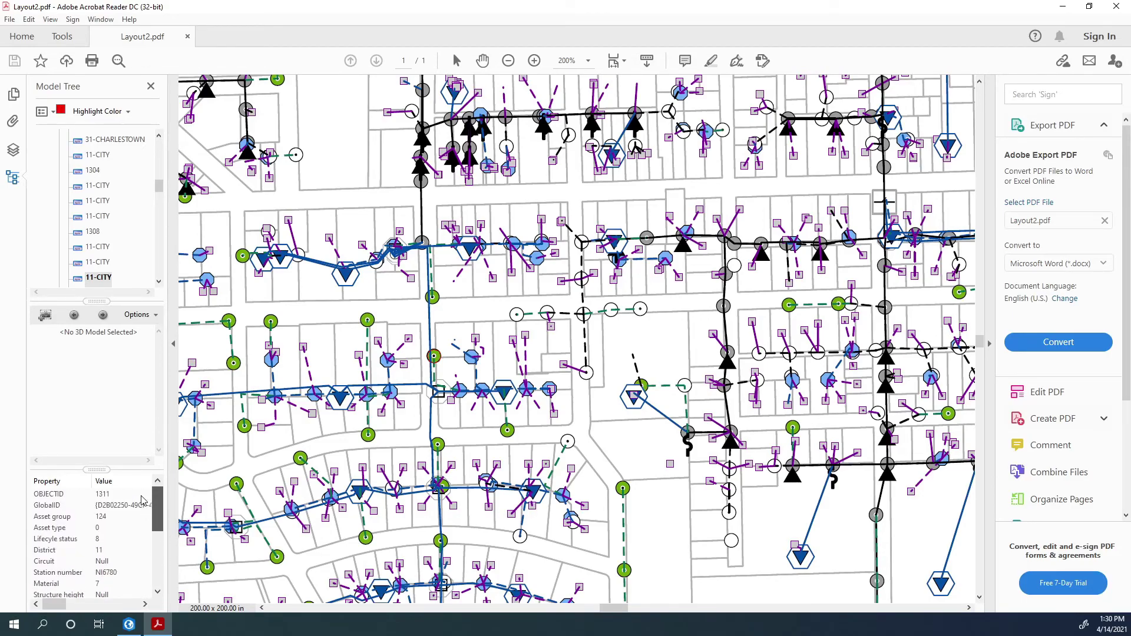